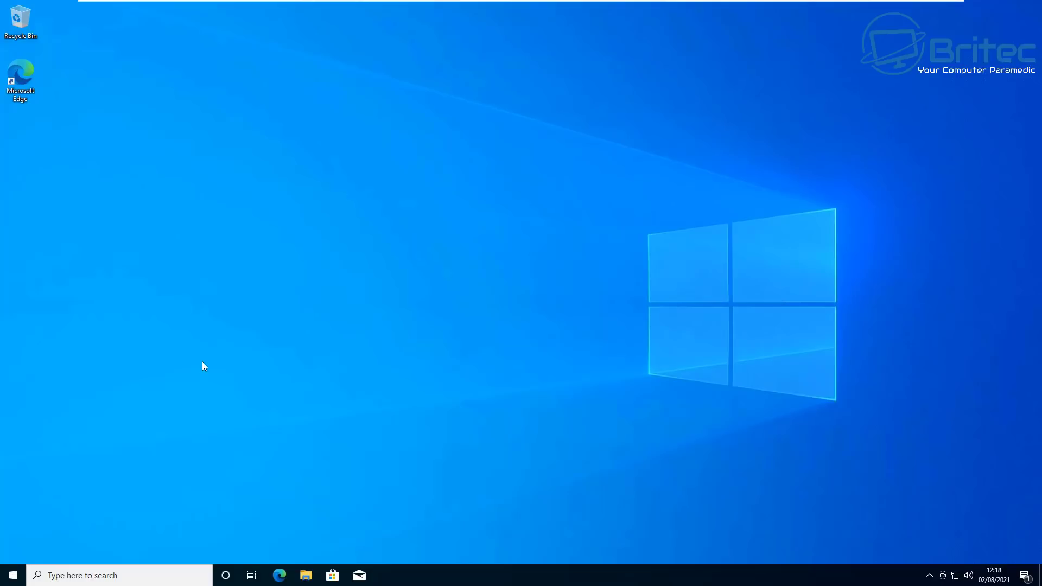
Open Settings from Start, maximise it, and run Check for updates under Update & Security
left_click(92, 491)
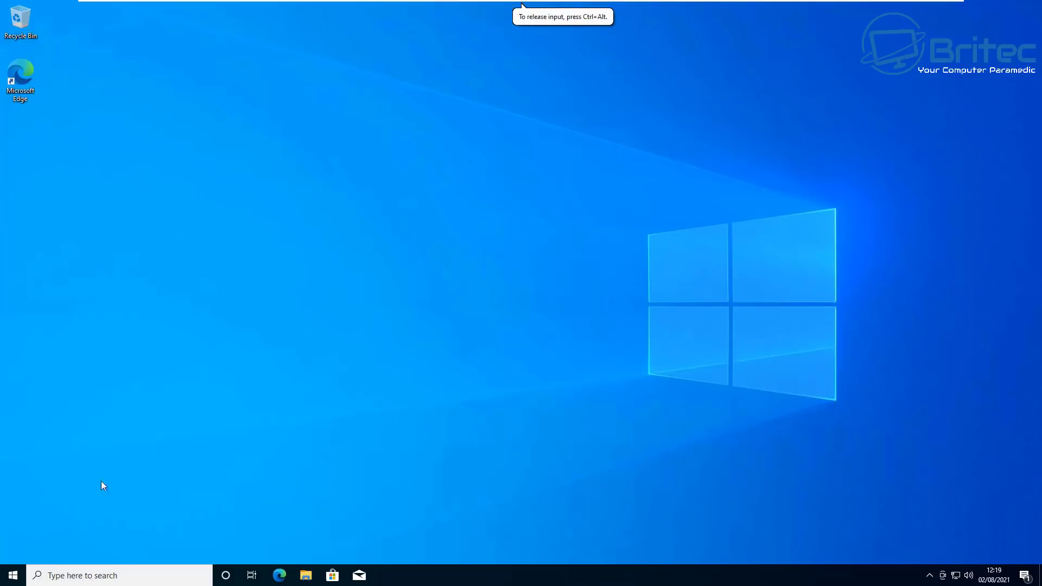
left_click(14, 578)
left_click(14, 526)
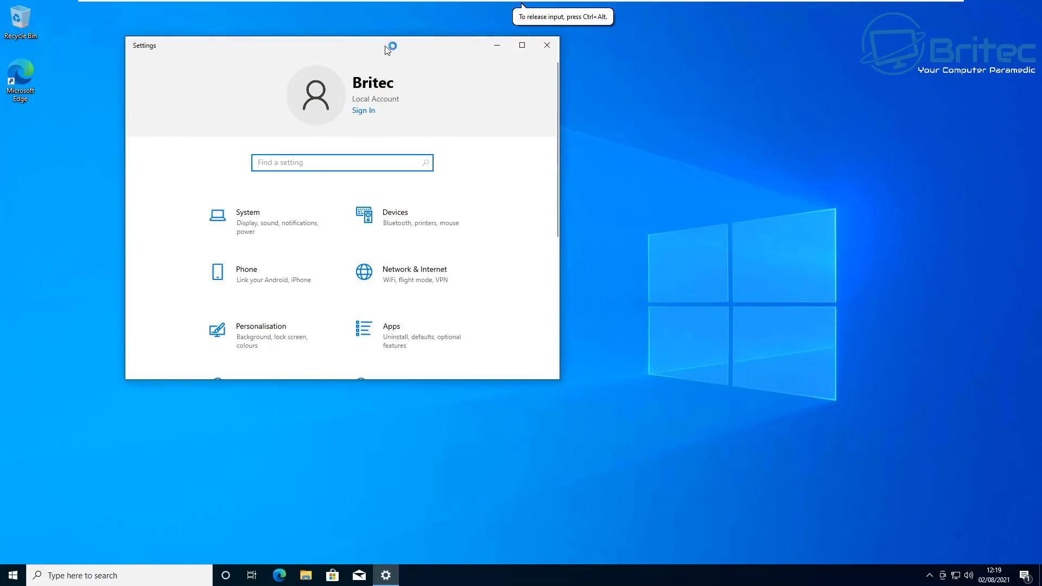
left_click_drag(388, 47, 577, 113)
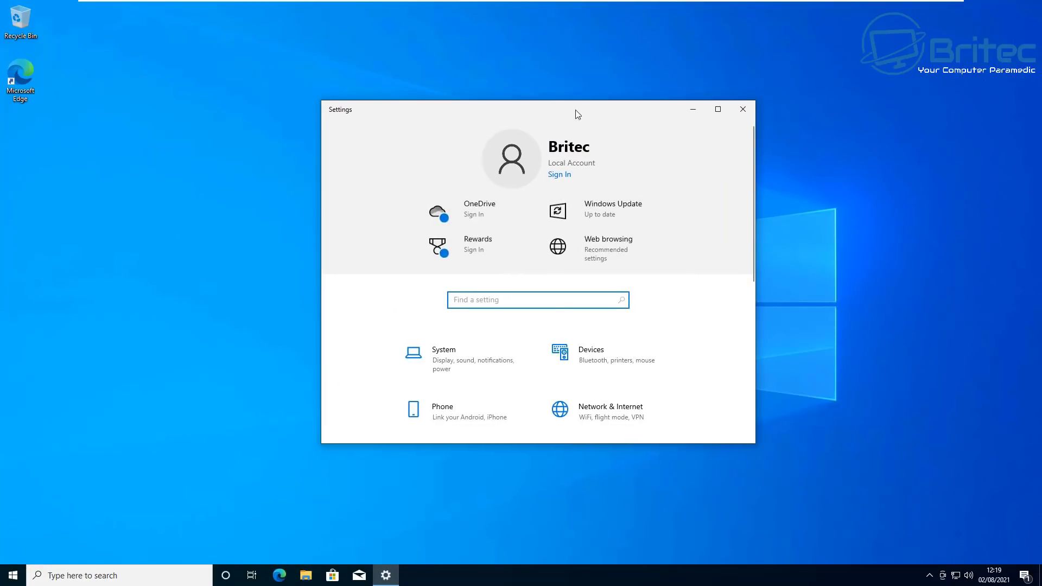
left_click(717, 109)
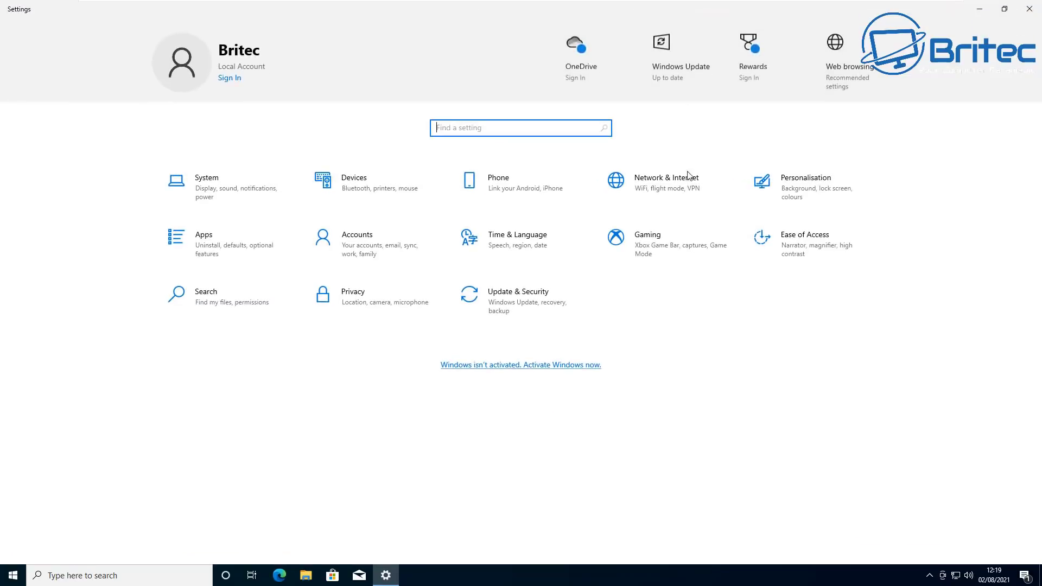
left_click(506, 303)
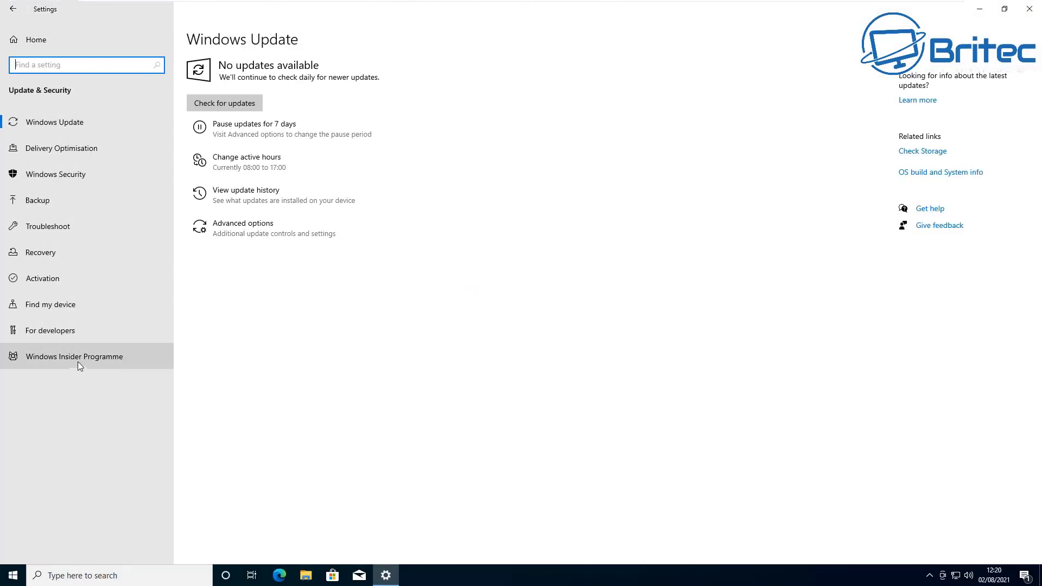
left_click(229, 103)
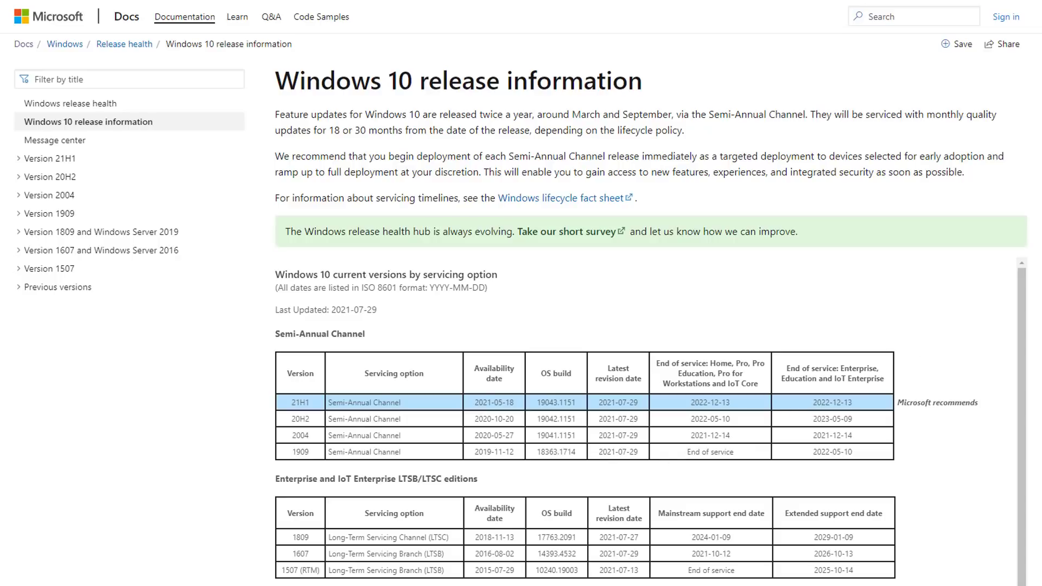
Scroll the Windows 10 release information page down to the release history and 21H1 builds
scroll(521, 326, "down", 2)
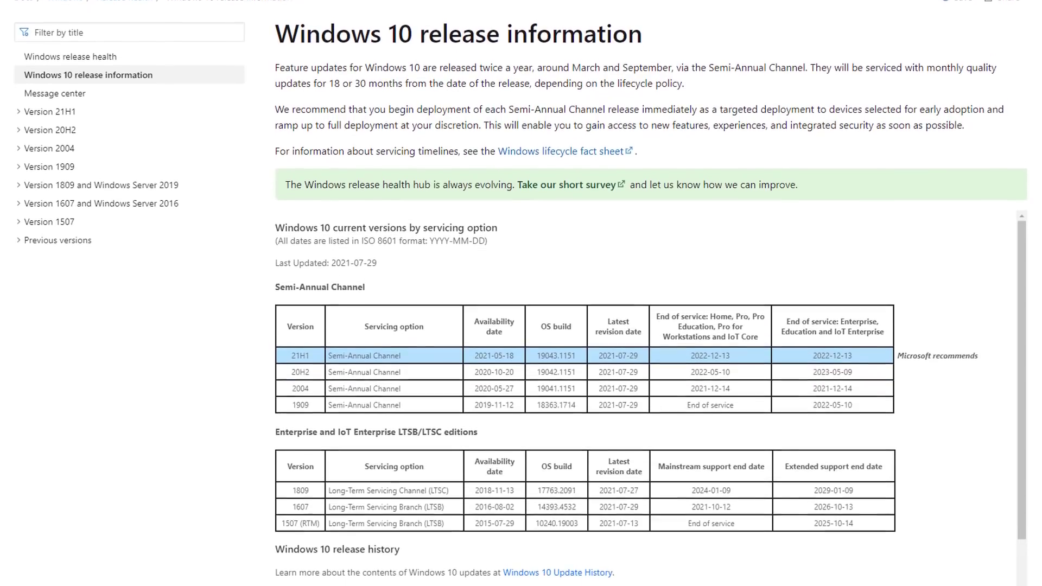
scroll(651, 325, "down", 3)
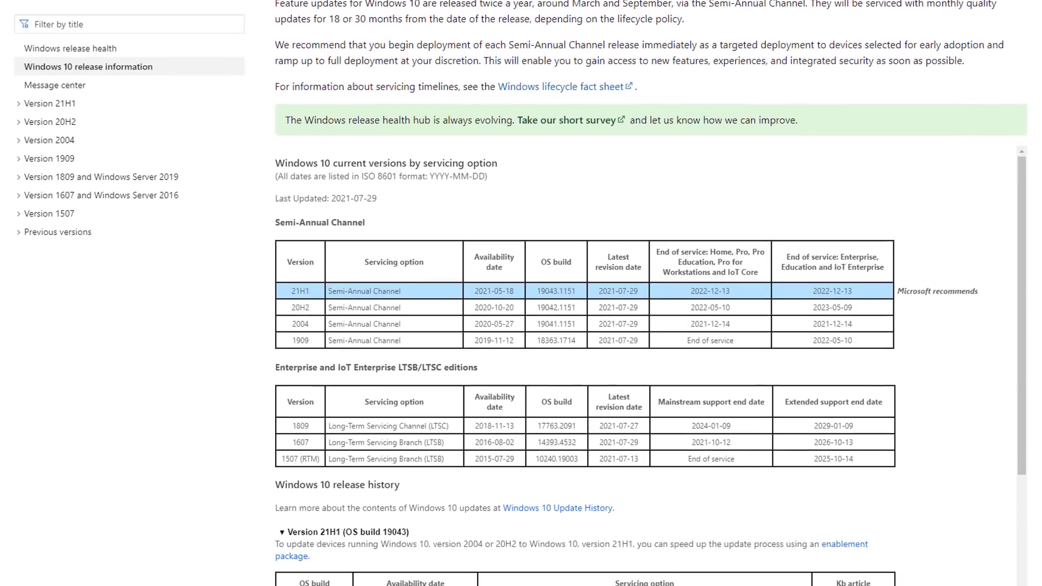
scroll(651, 326, "down", 2)
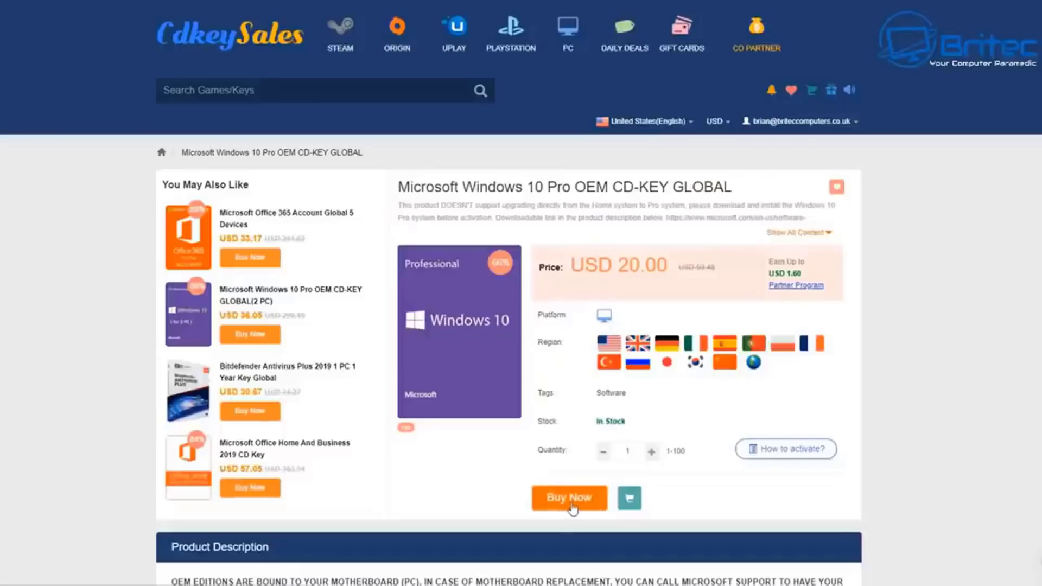
Order the Windows 10 Pro OEM key with promo code BR09 applied (GBP 11.38) and submit it
left_click(571, 507)
left_click(341, 412)
type("BR09")
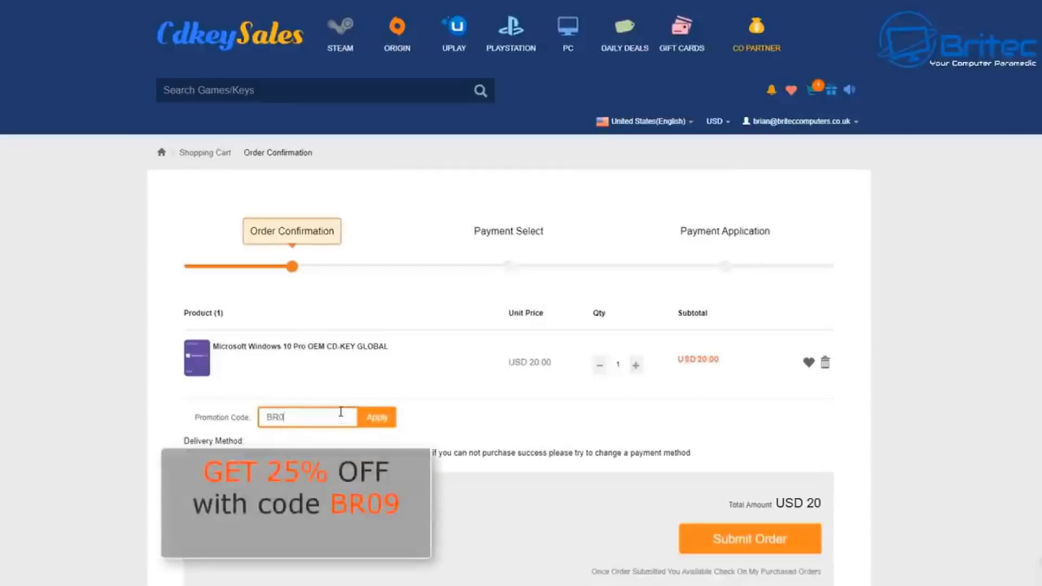
left_click(377, 417)
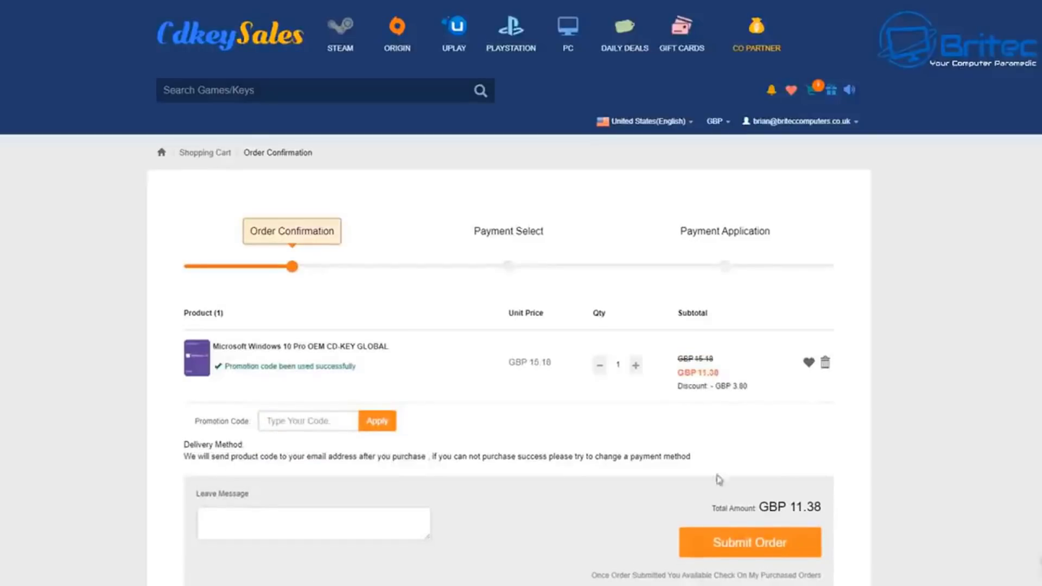
left_click(752, 549)
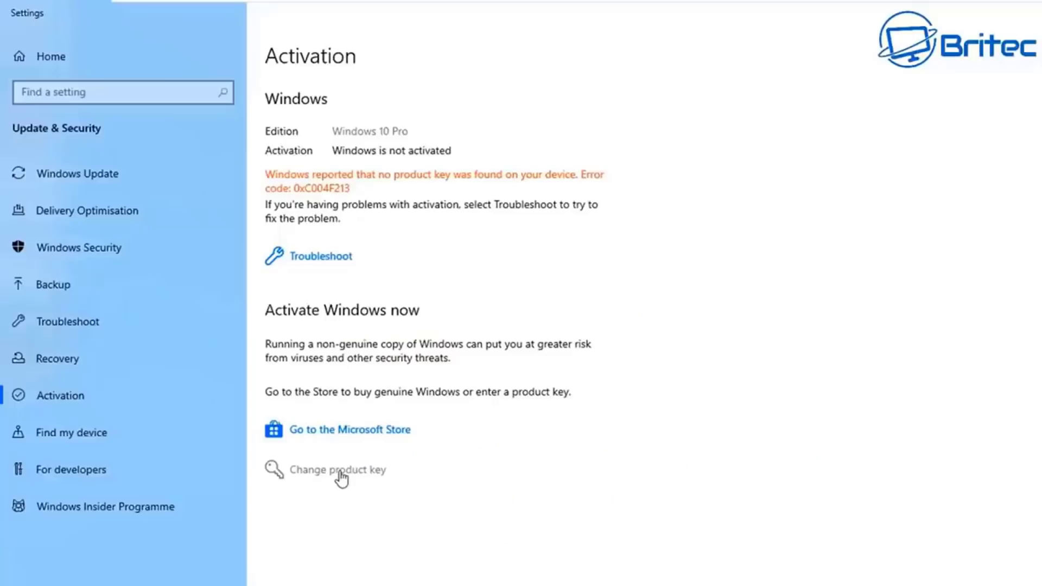
Paste the purchased product key via Change product key and activate Windows 10 Pro
left_click(340, 471)
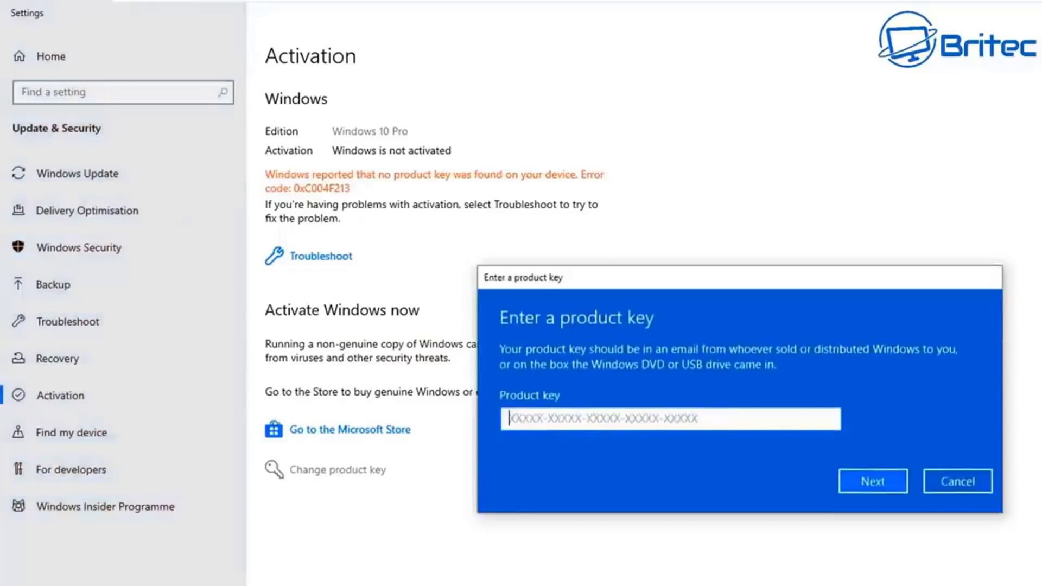
key("ctrl+v")
left_click(869, 482)
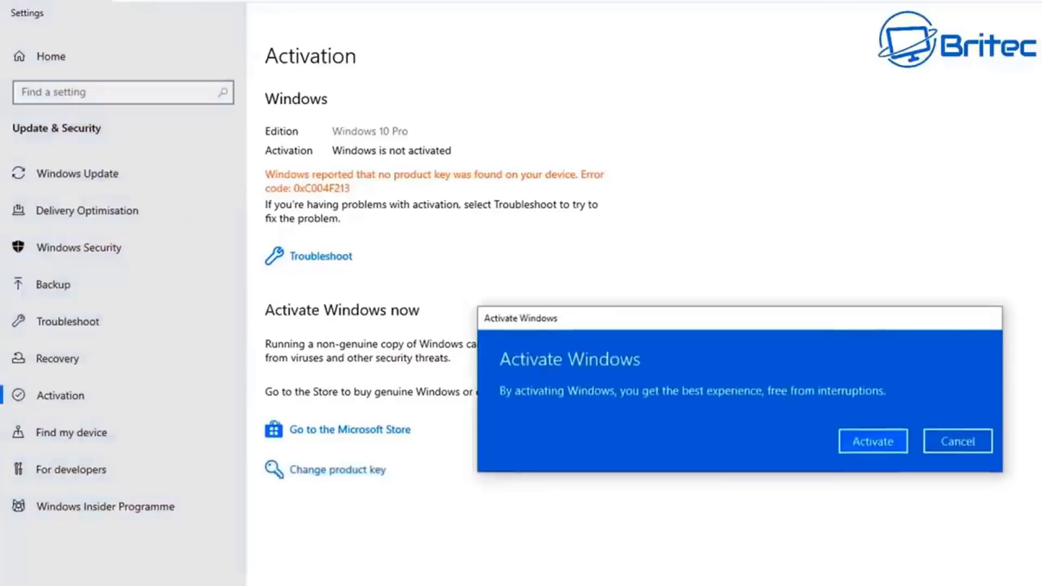
key("Return")
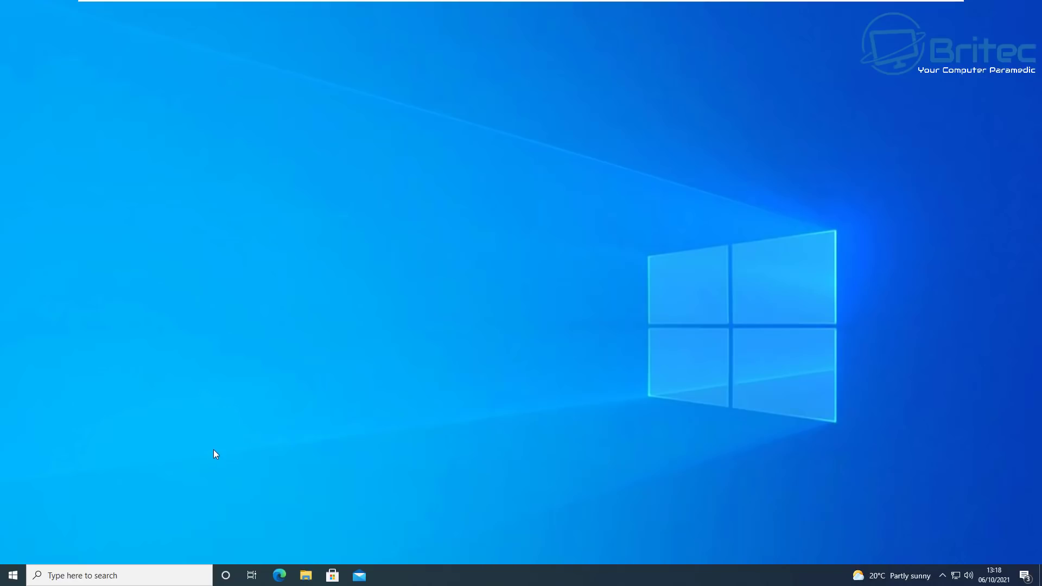
Search 'troubleshoot', open Troubleshoot settings, and show the Additional troubleshooters list
left_click(100, 575)
type("tr")
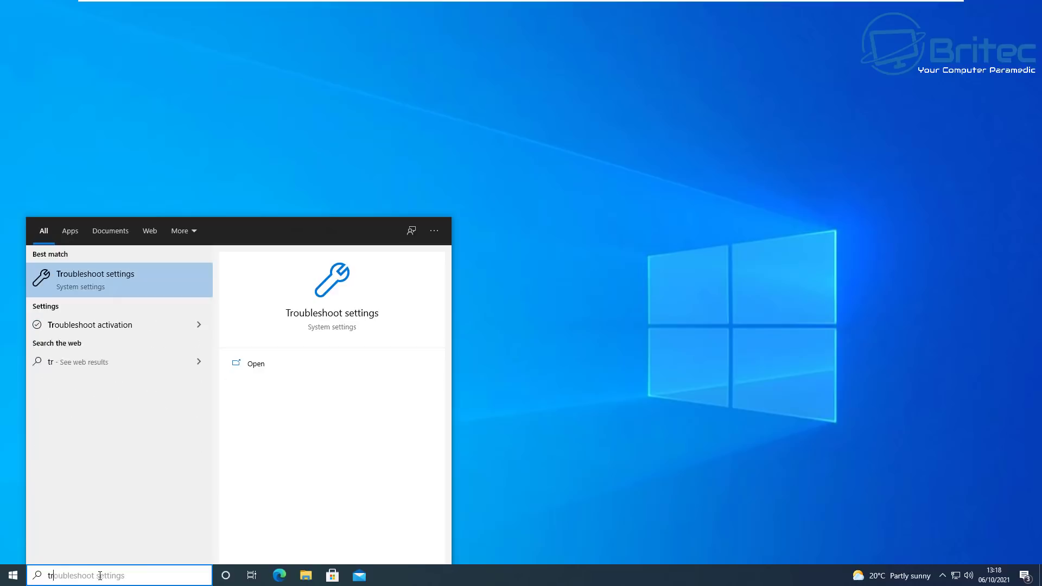
type("oubleshoot")
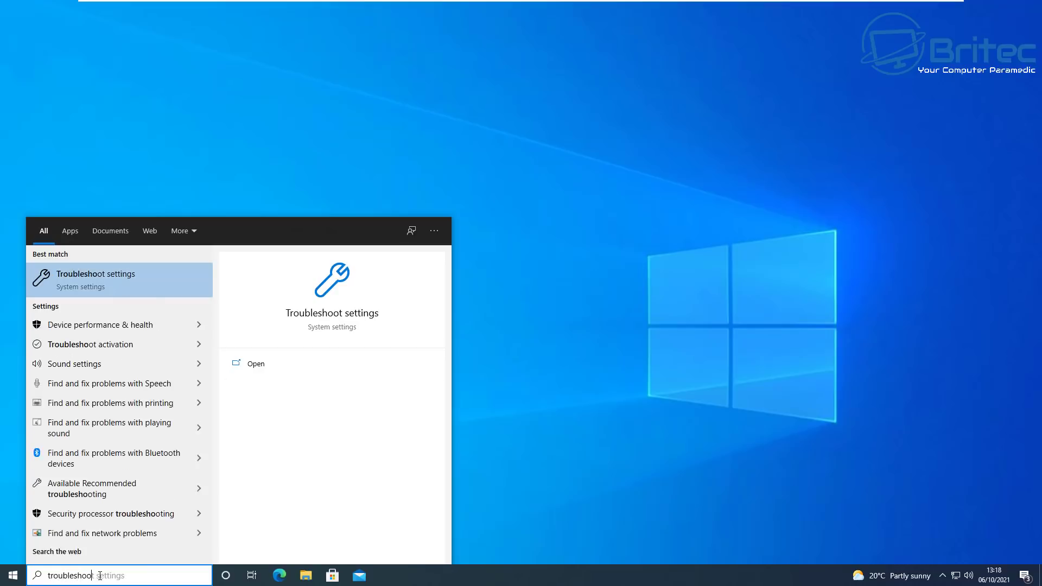
left_click(95, 286)
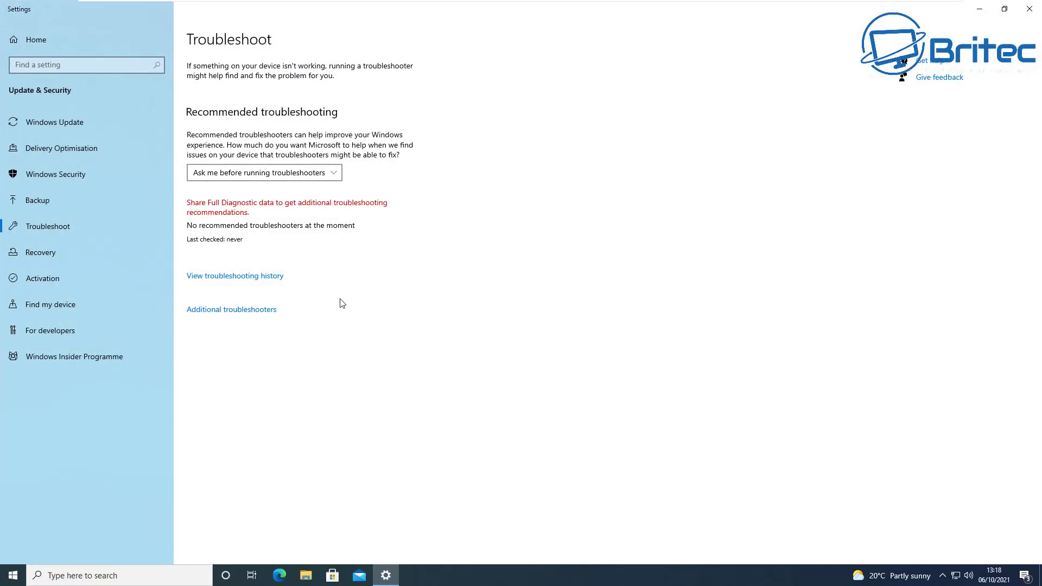
left_click(241, 310)
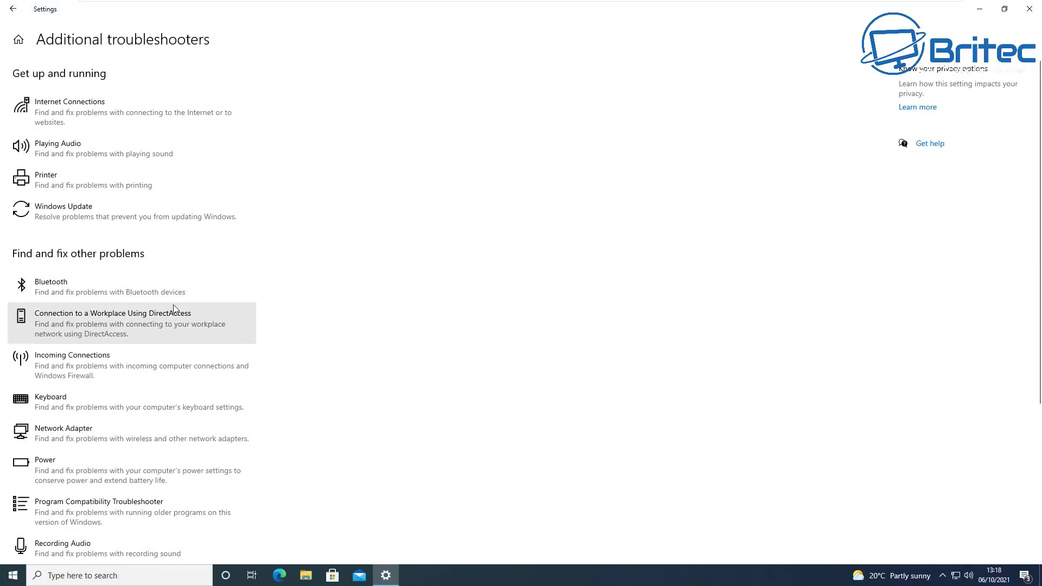
Run the Windows Update troubleshooter to completion, then close it and the Settings window
left_click(92, 220)
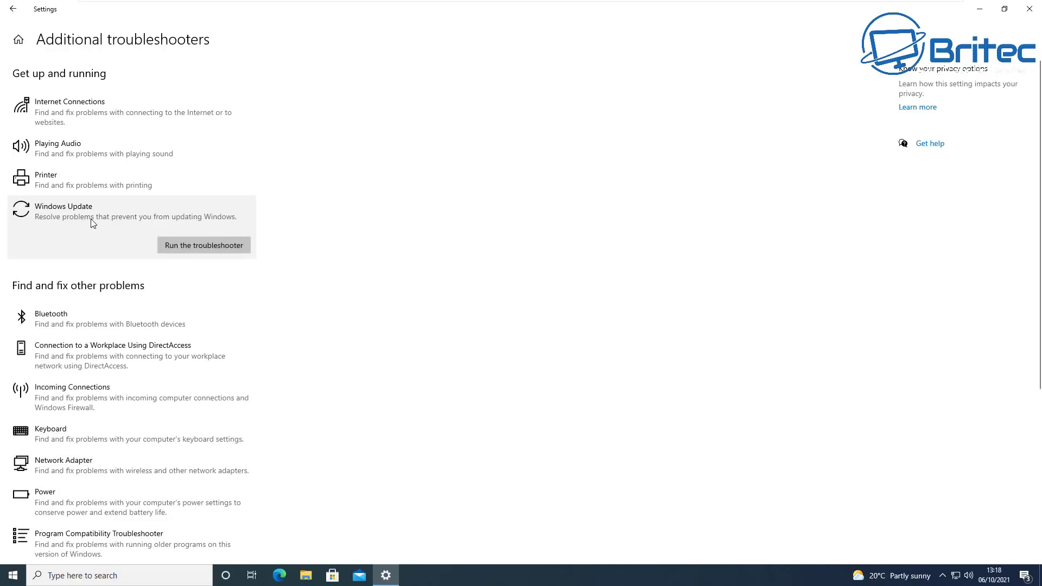
left_click(206, 250)
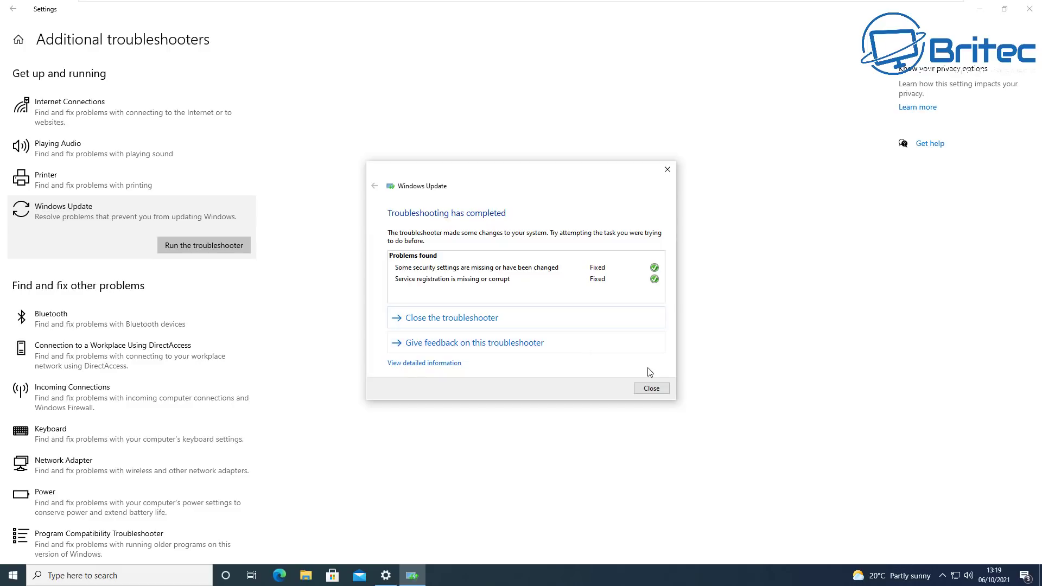
left_click(652, 389)
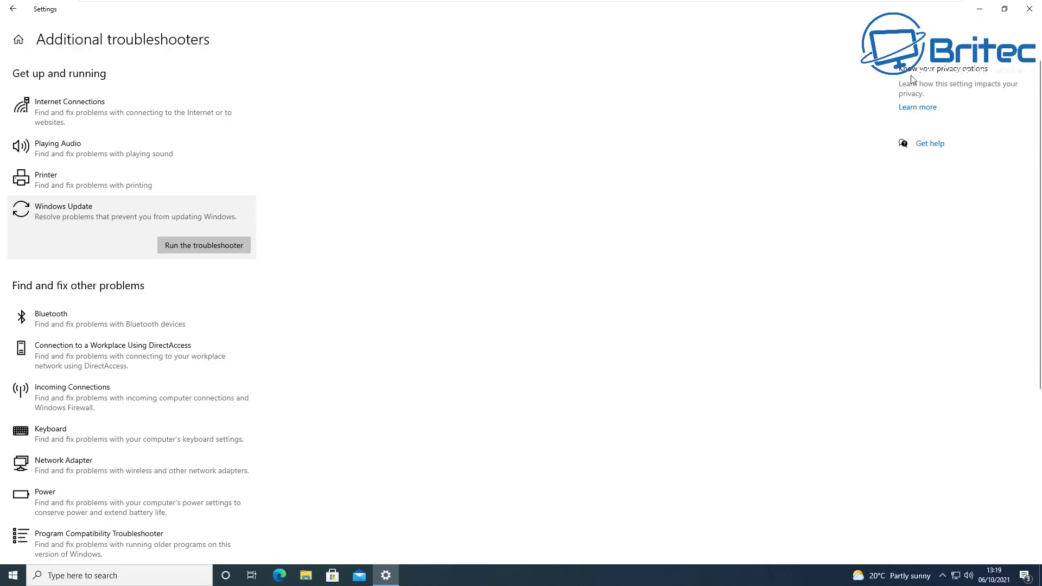
left_click(1037, 9)
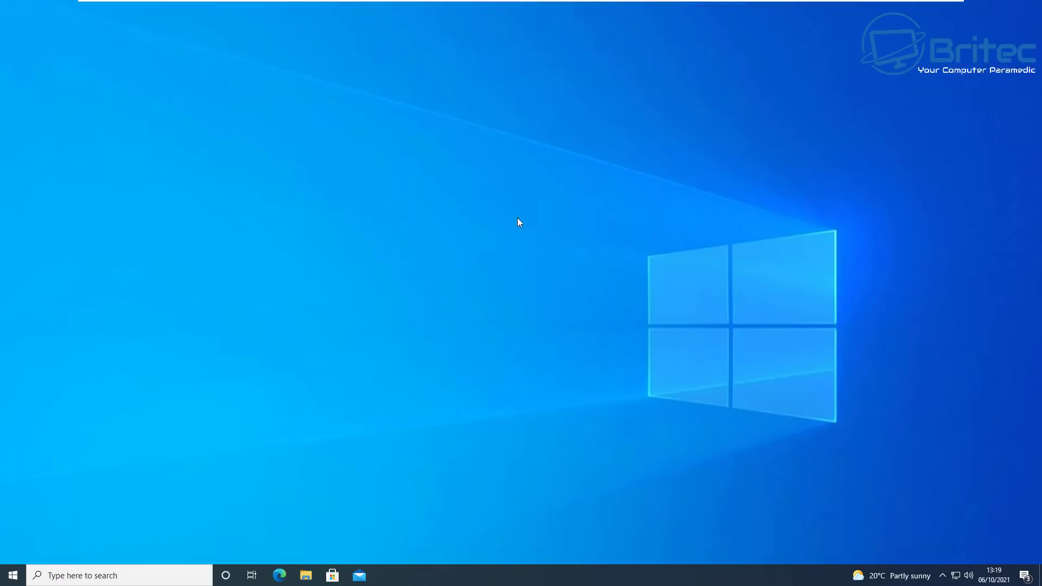
Launch Command Prompt as administrator from a 'cmd' search, approving the UAC prompt
left_click(48, 576)
type("cmd")
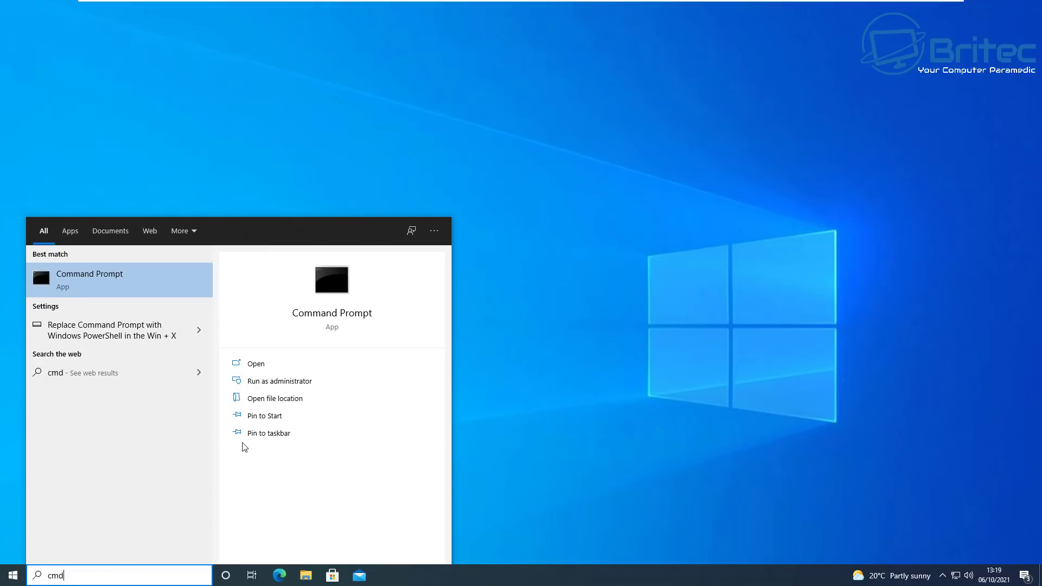
left_click(281, 382)
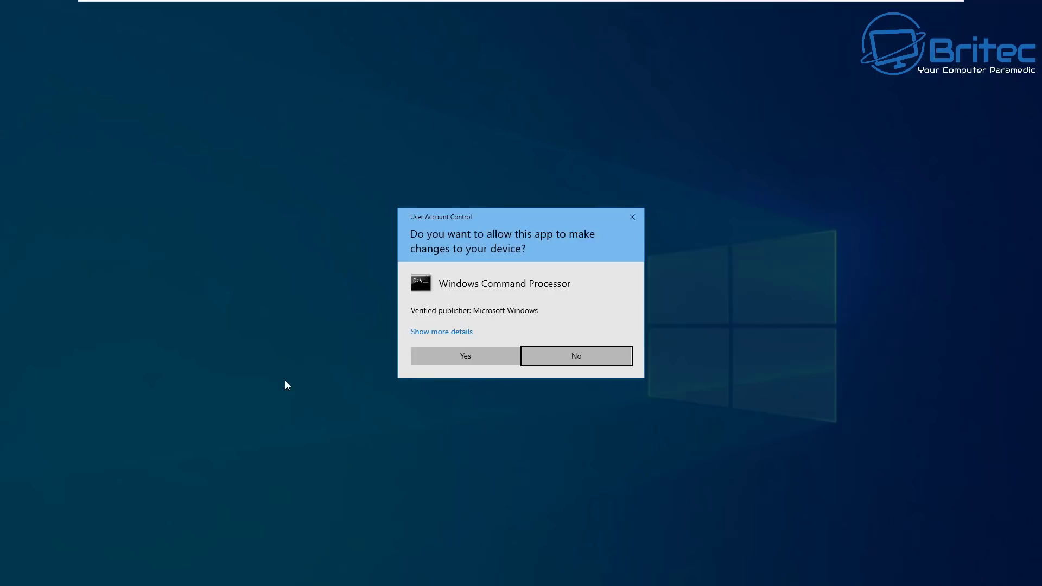
left_click(460, 357)
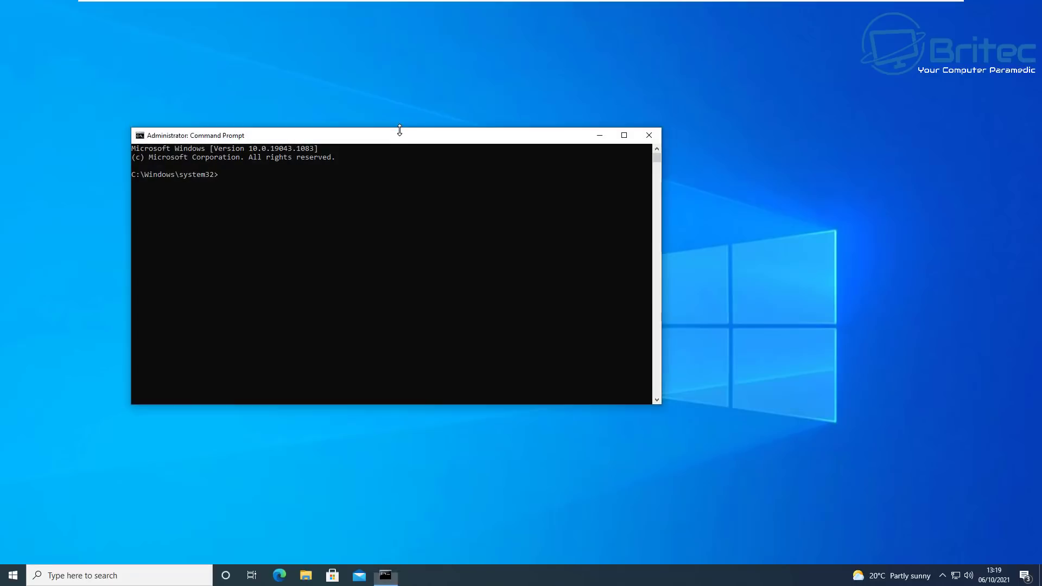
left_click_drag(397, 140, 542, 153)
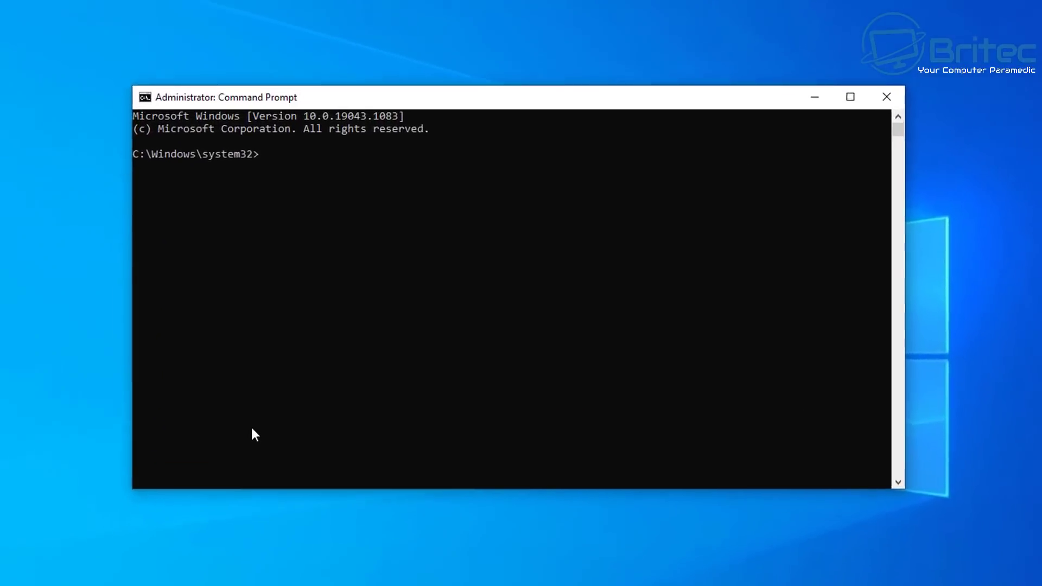
Run sfc /scannow until it reports no integrity violations, then enter the DISM restorehealth command
type("sfc ")
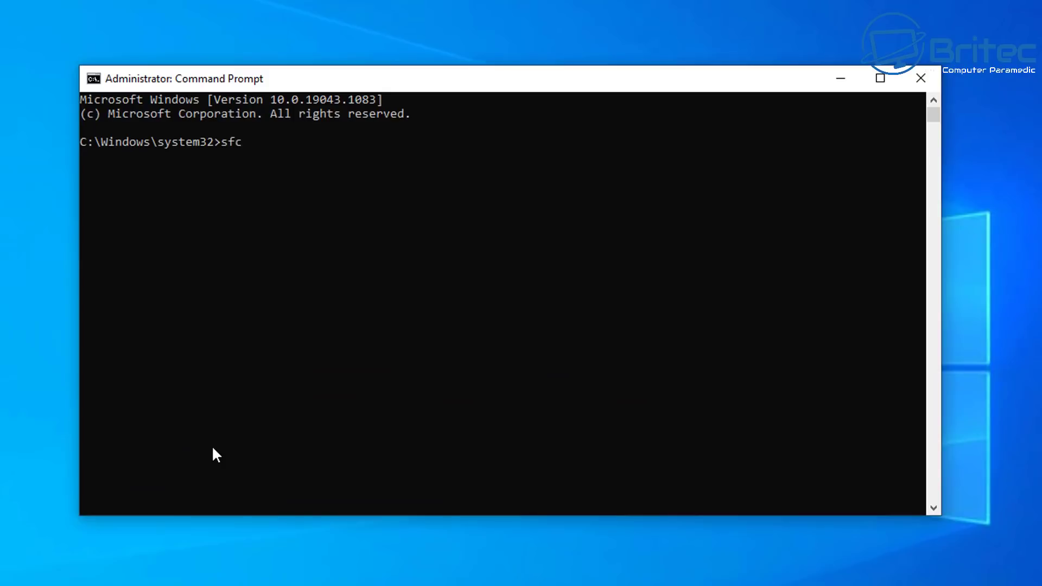
type("/scannow")
key("Return")
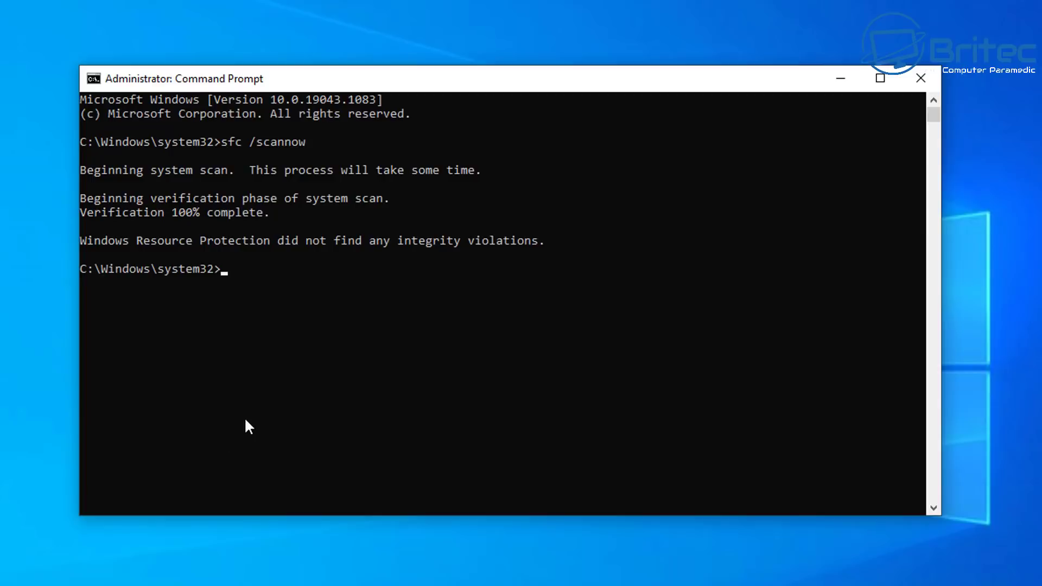
type("dism /online /clean")
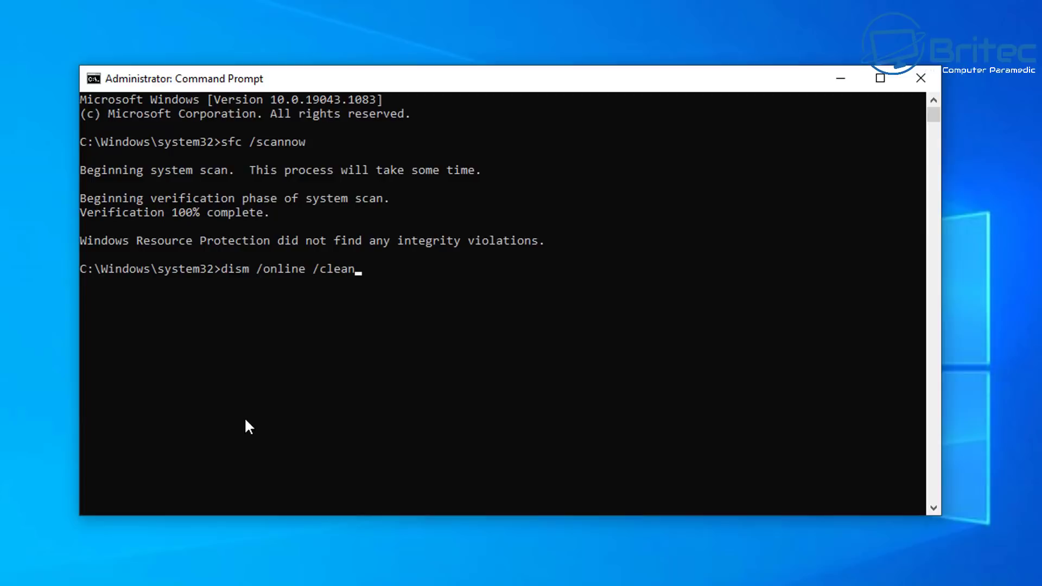
type("up-image /restore")
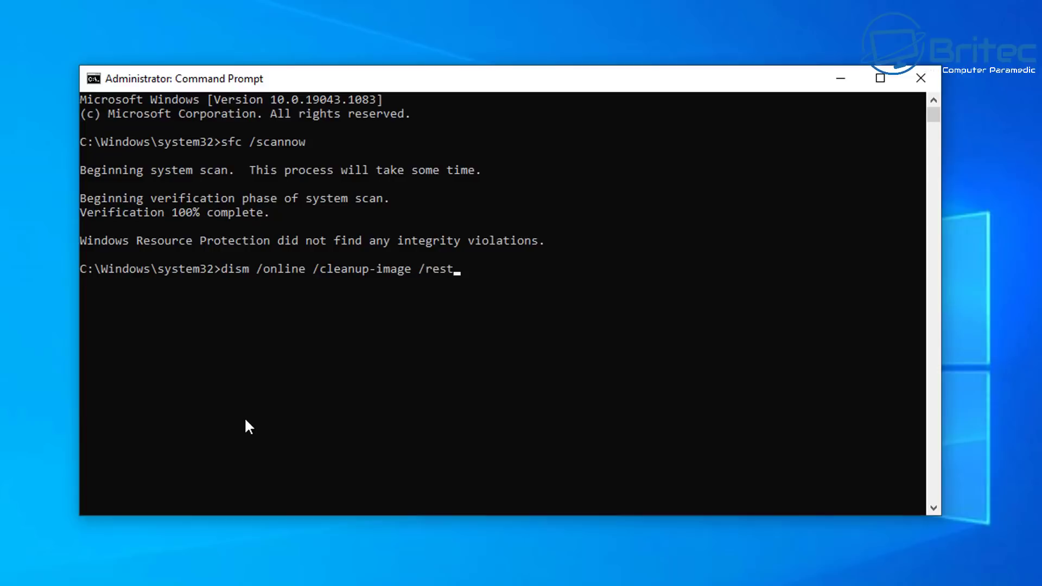
type("health")
Run dism /online /cleanup-image /restorehealth until the restore completes successfully
key("Return")
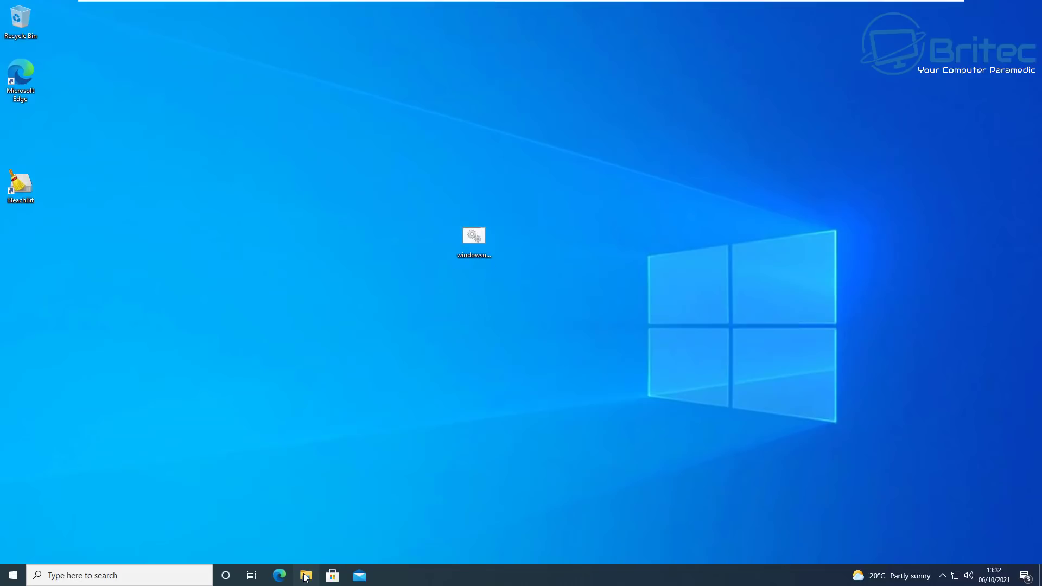
Browse to C:\Windows\System32 and locate the catroot2 folder
left_click(306, 575)
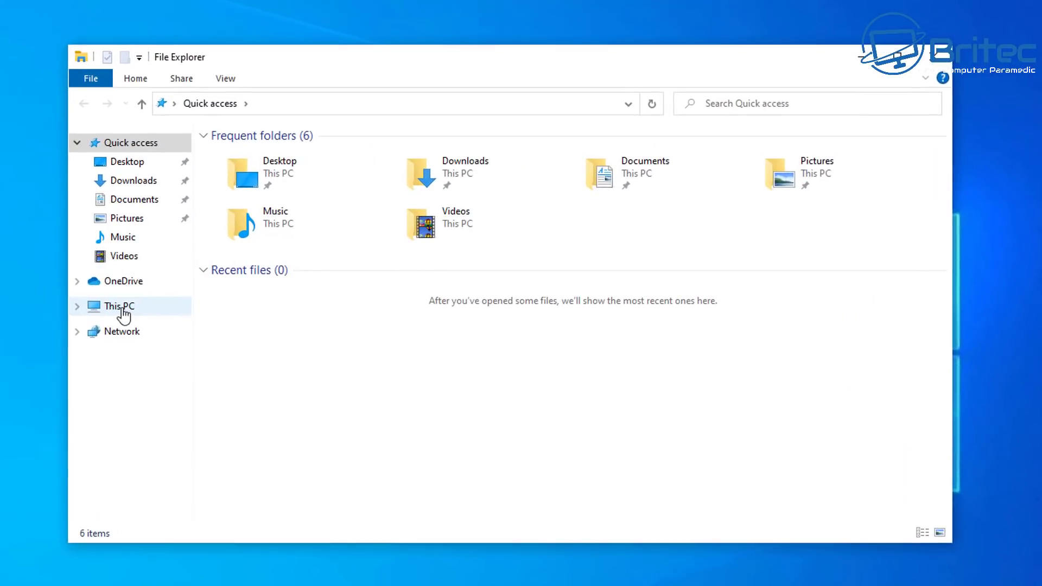
left_click(146, 311)
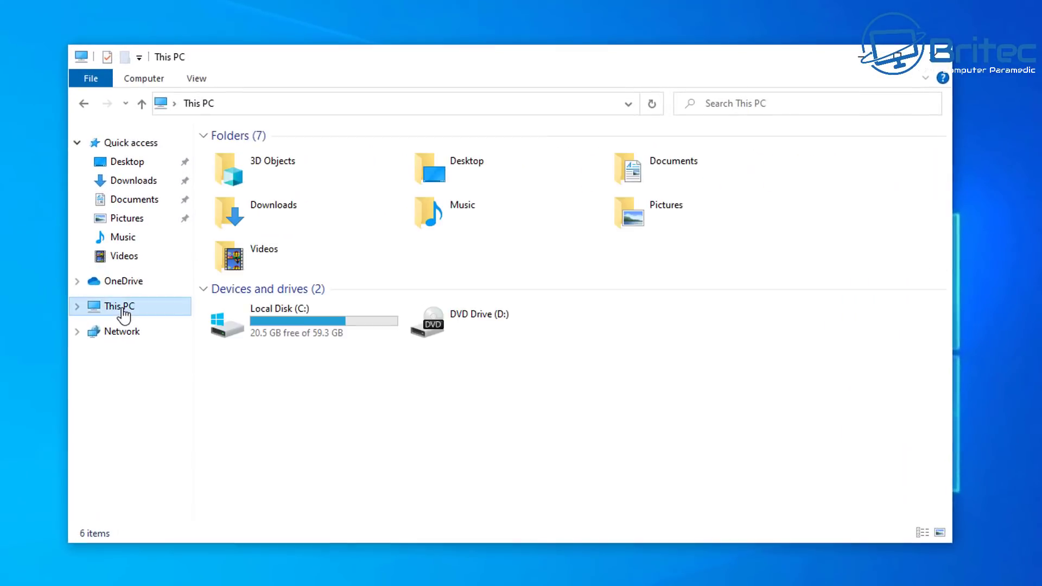
double_click(305, 326)
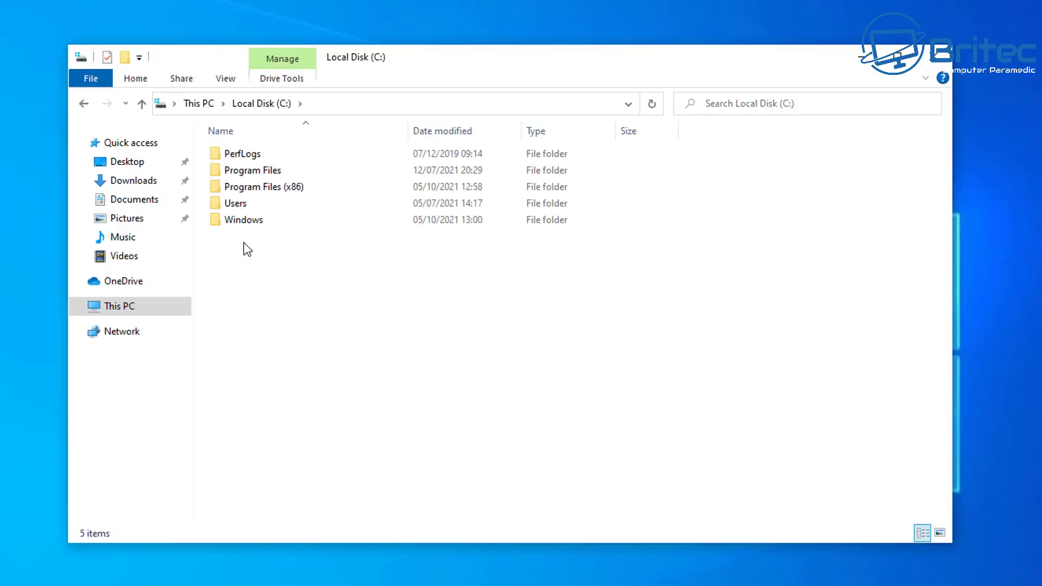
double_click(242, 221)
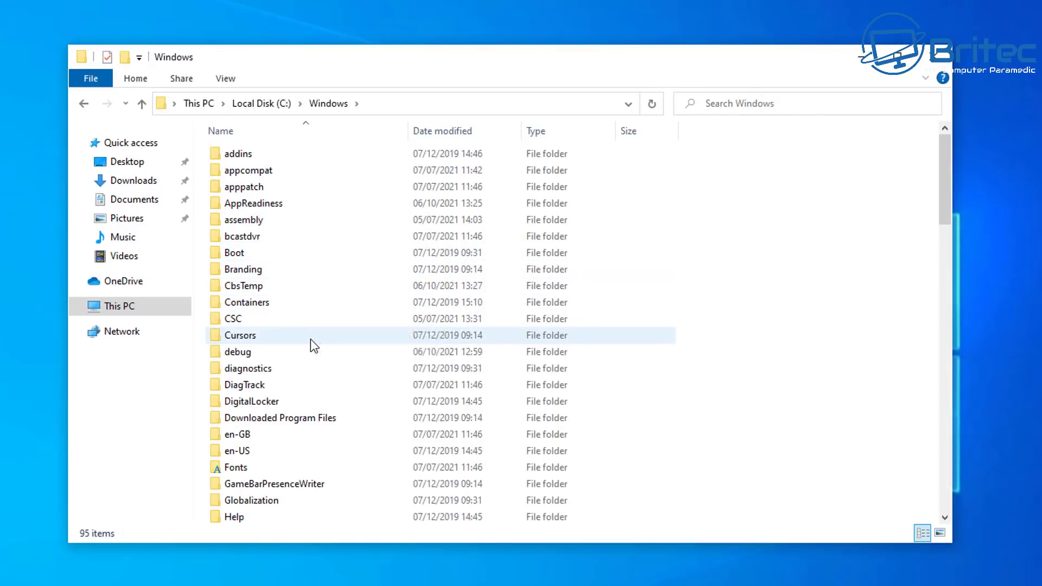
scroll(310, 340, "down", 6)
scroll(308, 384, "down", 3)
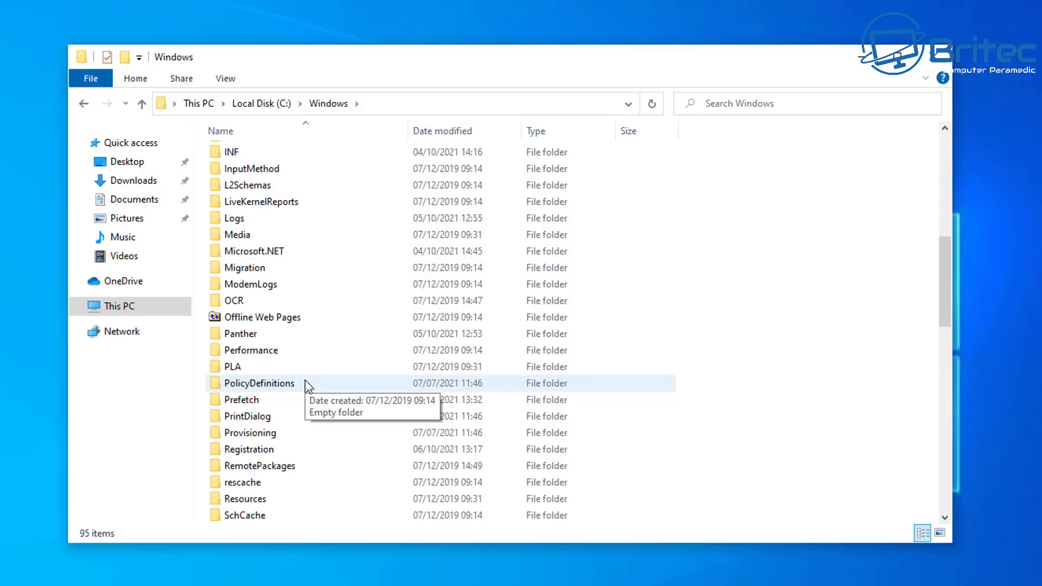
scroll(308, 384, "down", 9)
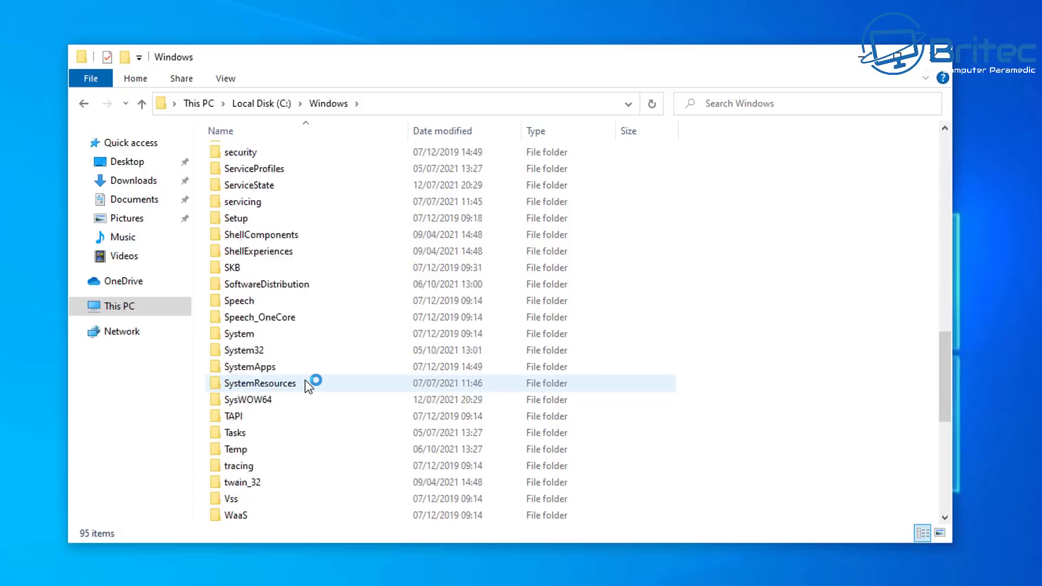
scroll(305, 380, "down", 1)
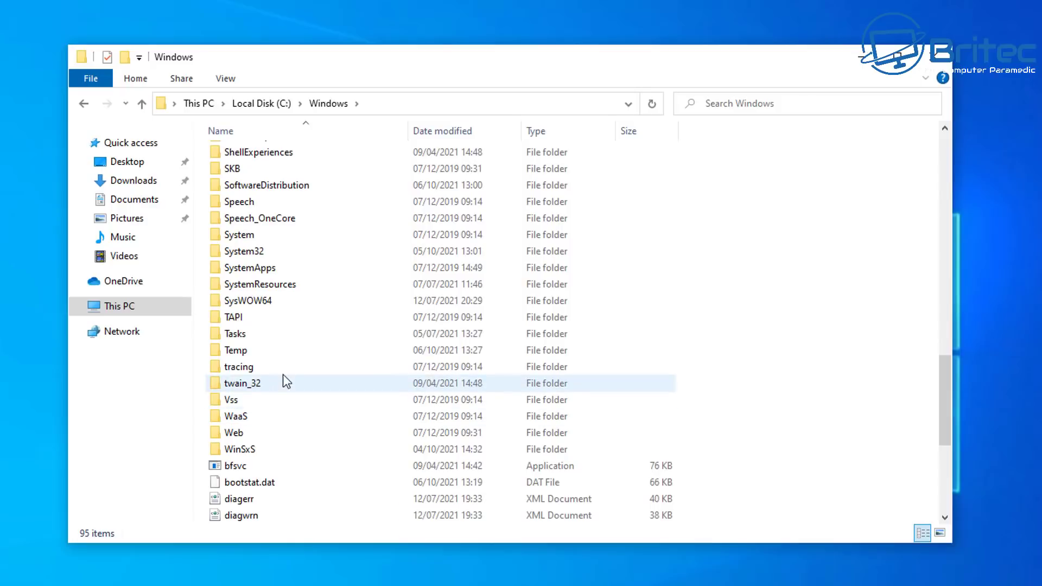
double_click(271, 252)
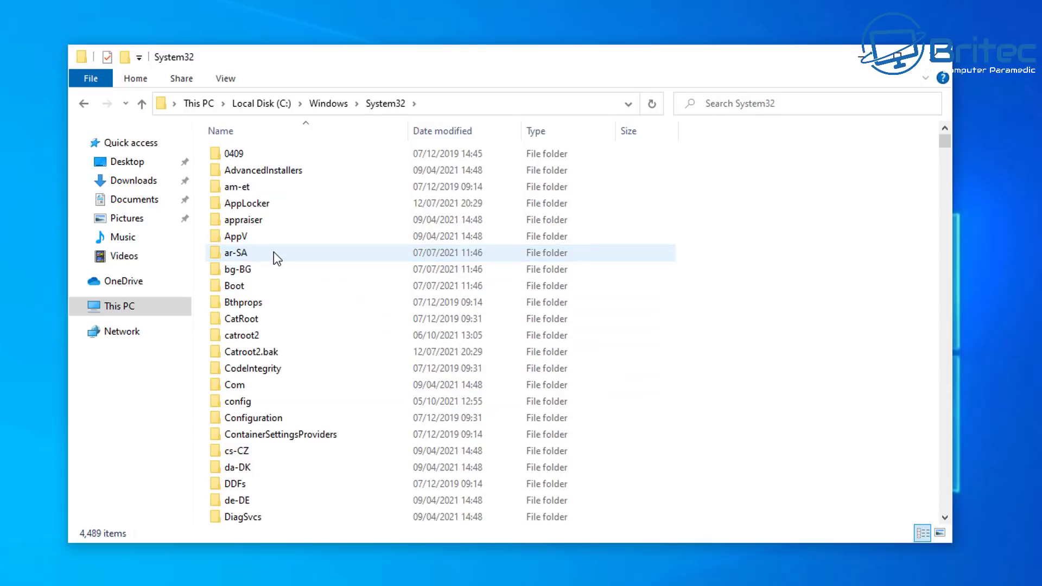
left_click(254, 341)
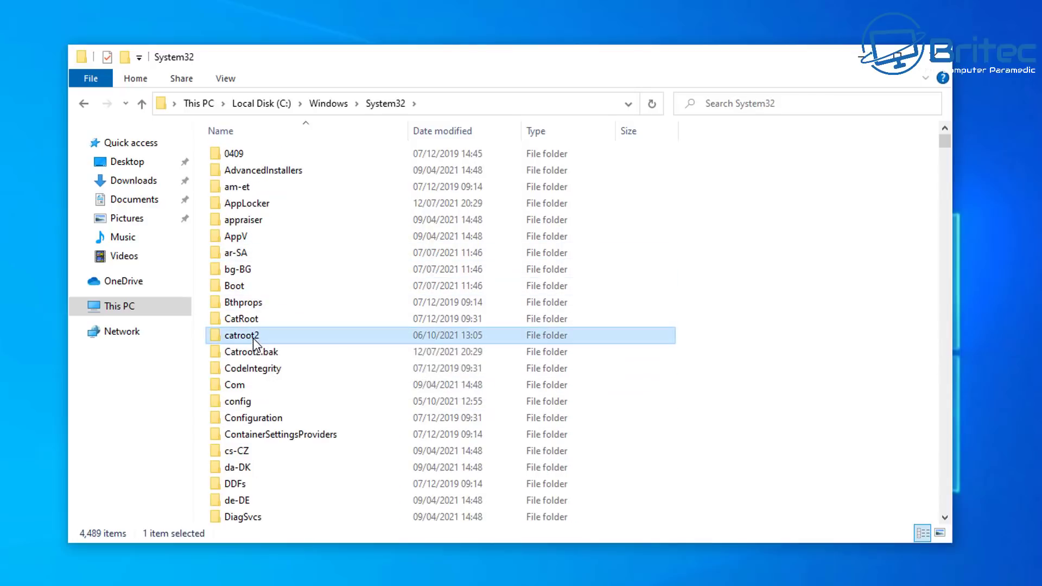
mouse_move(270, 336)
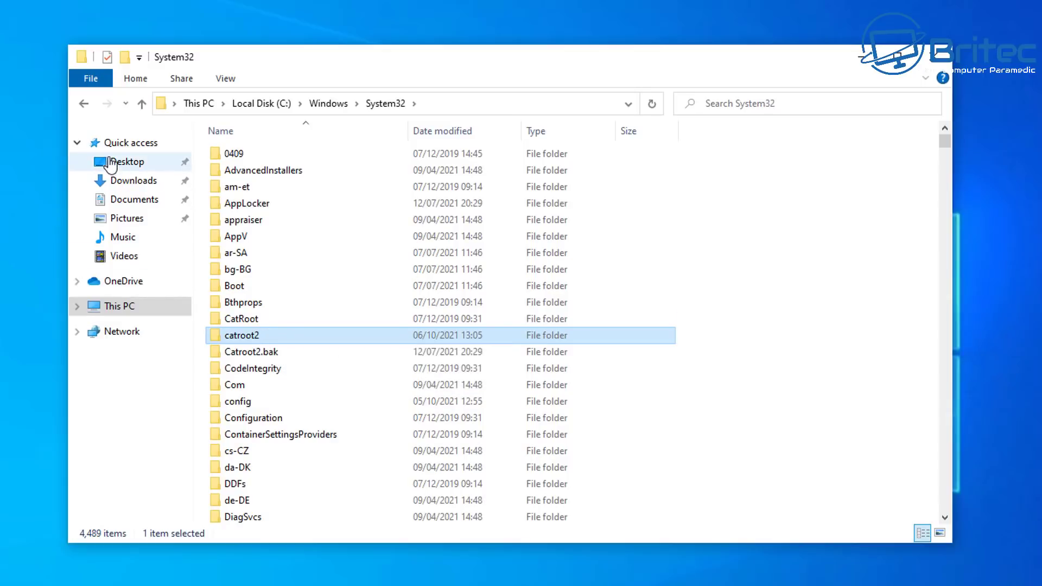
scroll(245, 292, "down", 2)
scroll(245, 292, "down", 1)
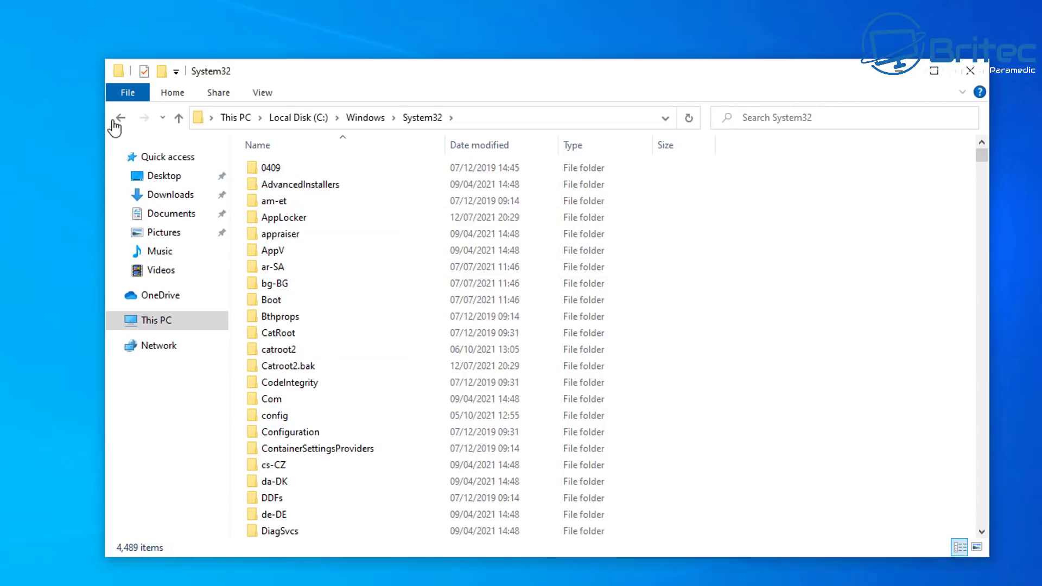
Inspect C:\Windows\SoftwareDistribution\Download, then close File Explorer
left_click(120, 118)
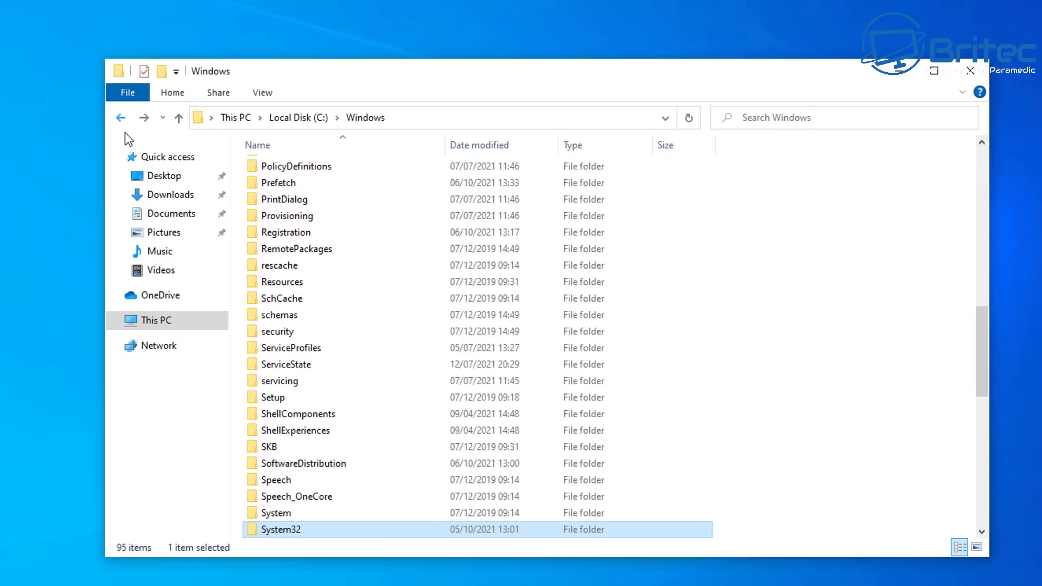
double_click(318, 470)
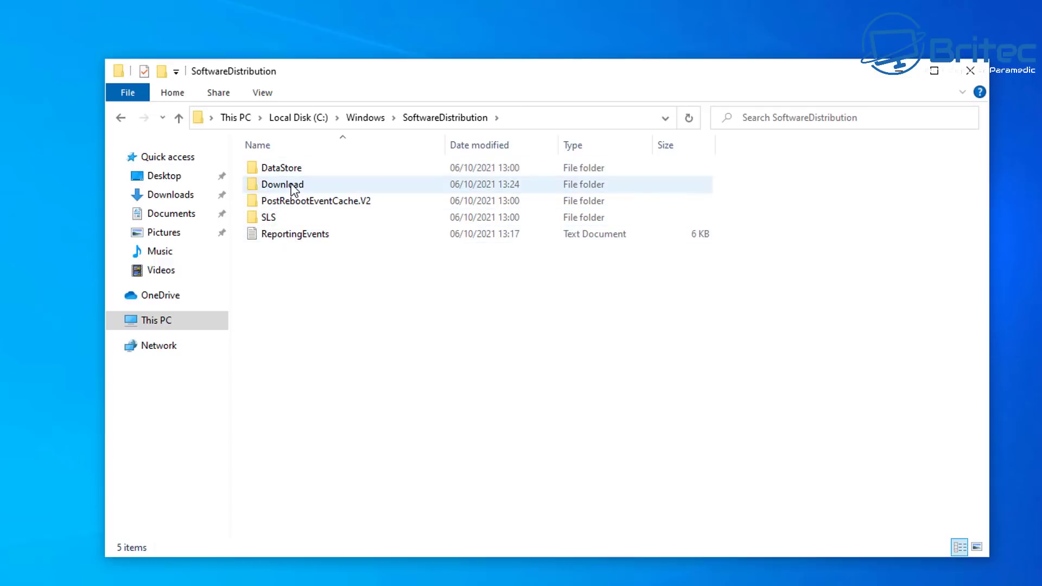
double_click(293, 185)
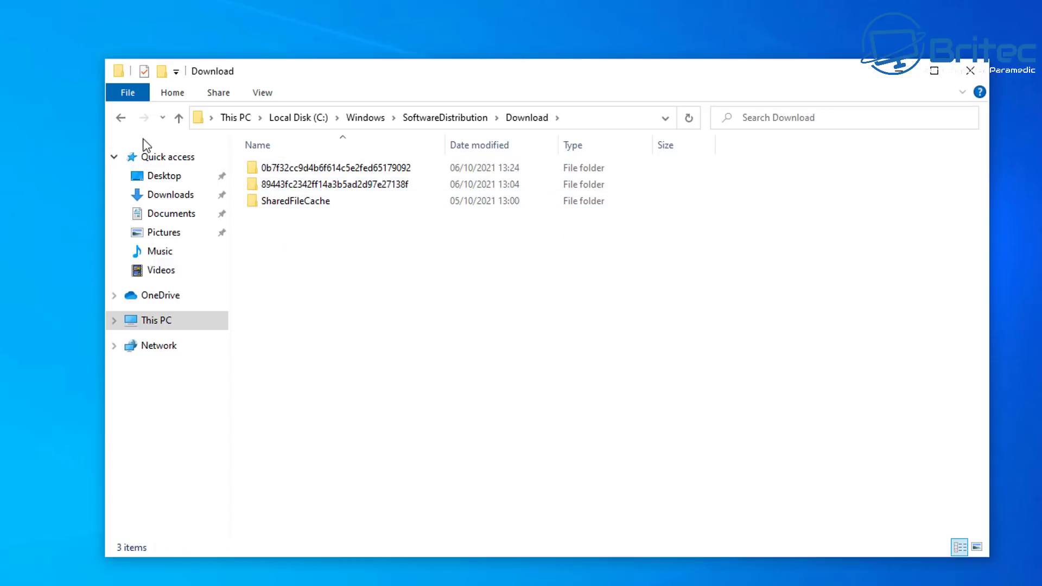
left_click(121, 117)
left_click(121, 117)
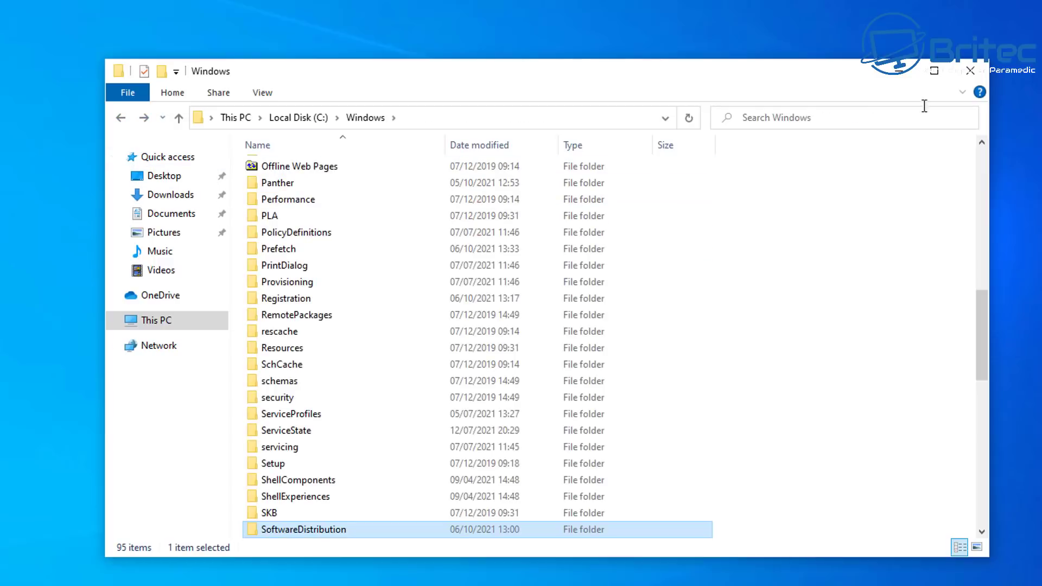
left_click(970, 75)
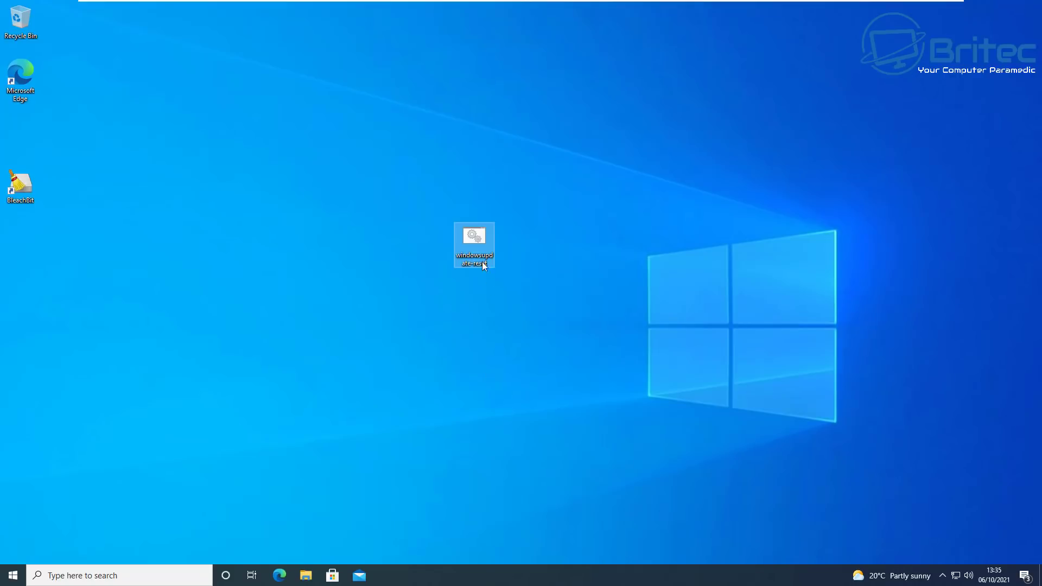
right_click(477, 237)
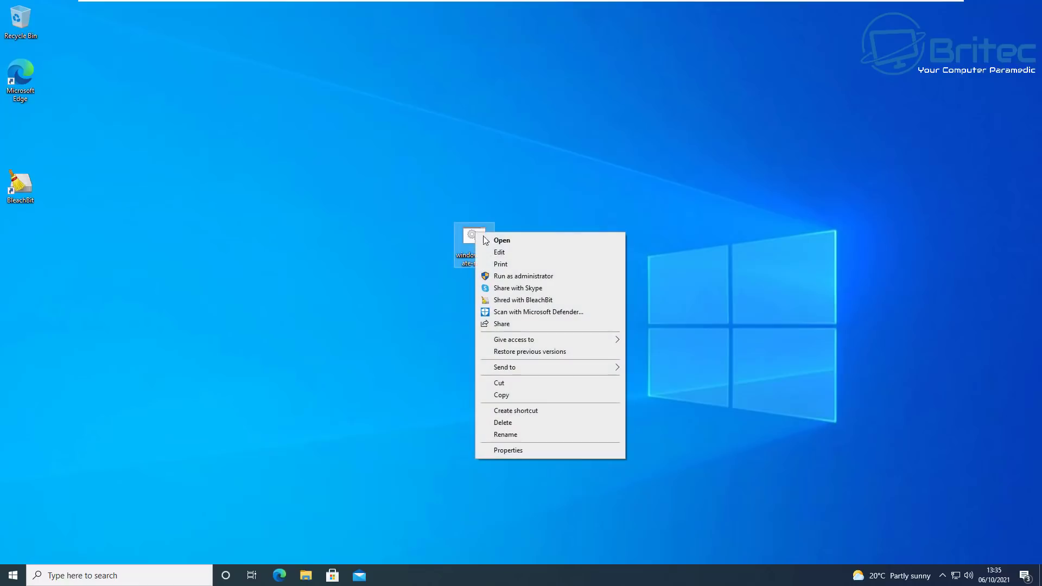
left_click(507, 253)
scroll(493, 236, "down", 8)
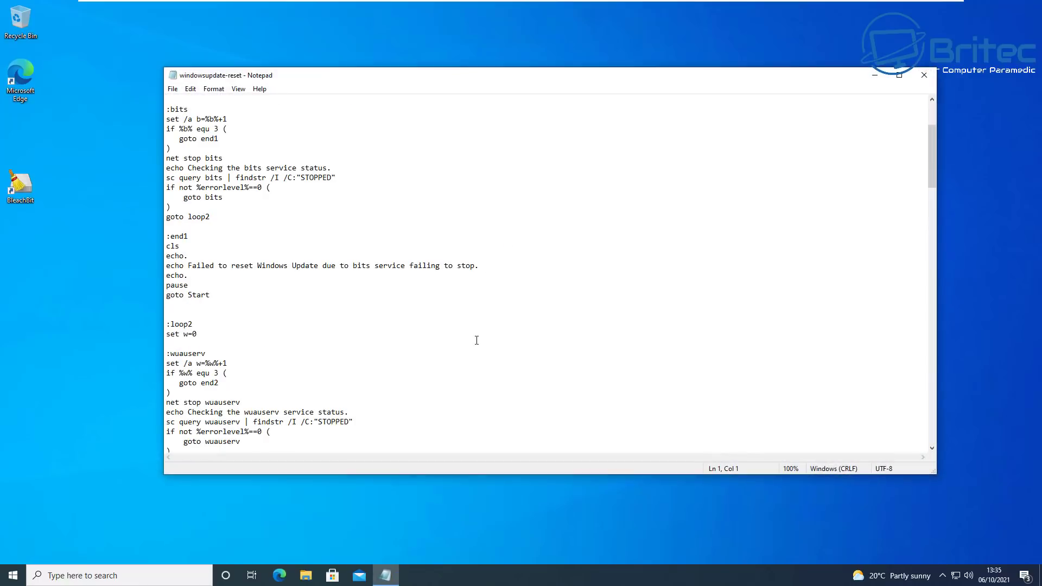
scroll(474, 348, "down", 9)
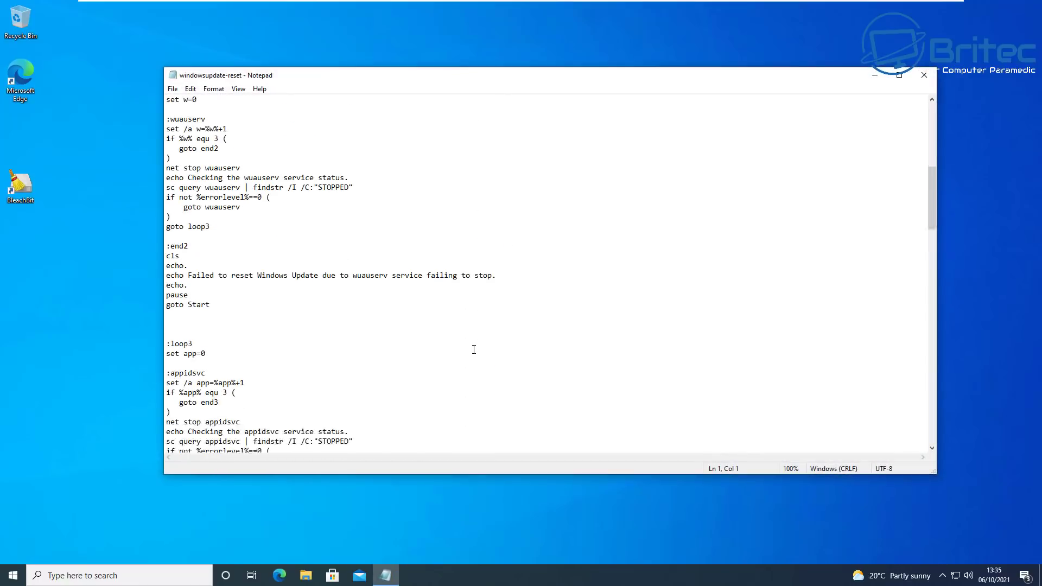
scroll(474, 350, "down", 2)
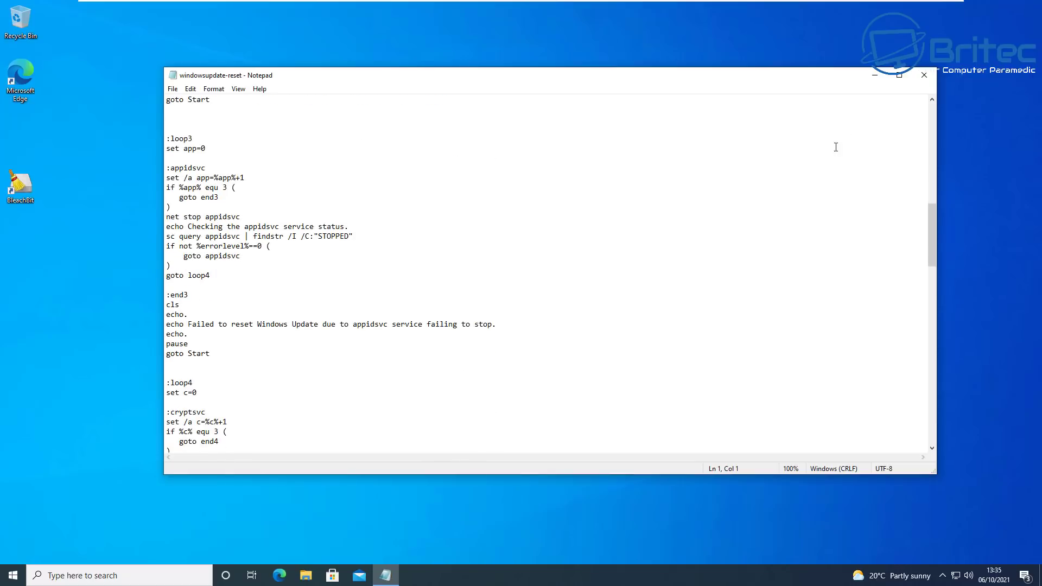
left_click(922, 75)
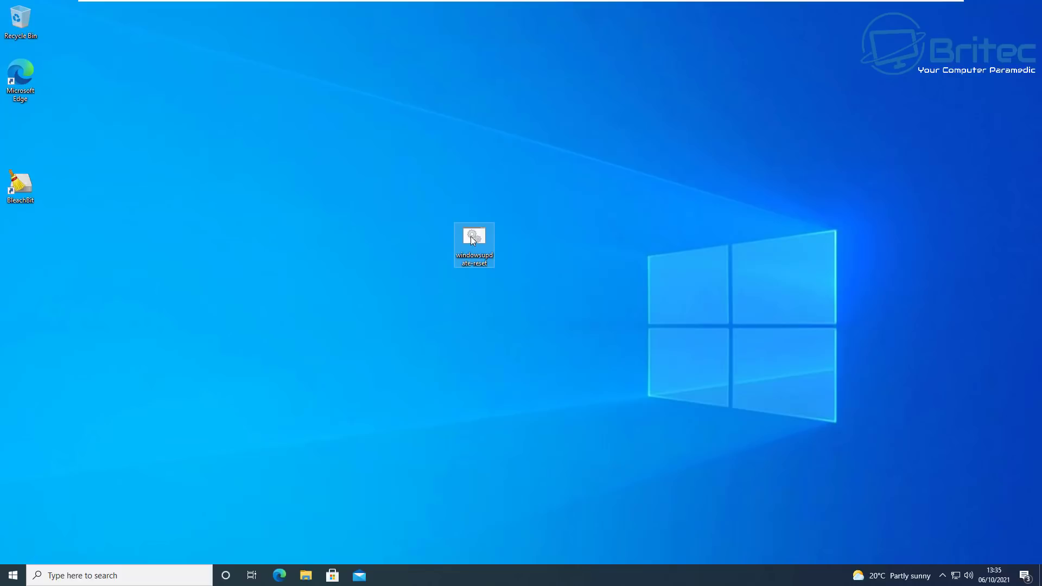
Run the windowsupdate-reset batch file as administrator and approve the UAC prompt
right_click(470, 236)
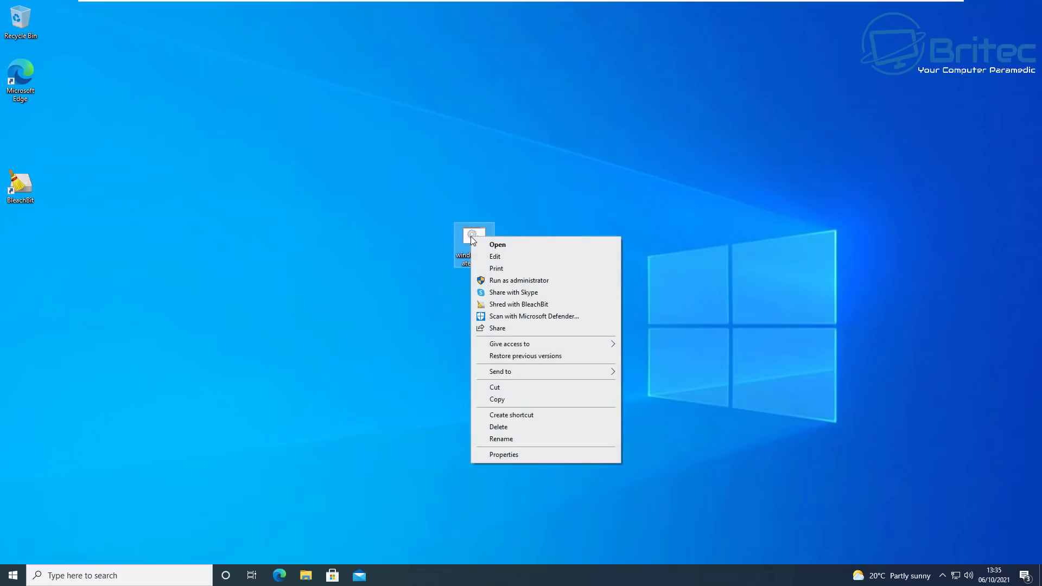
left_click(520, 281)
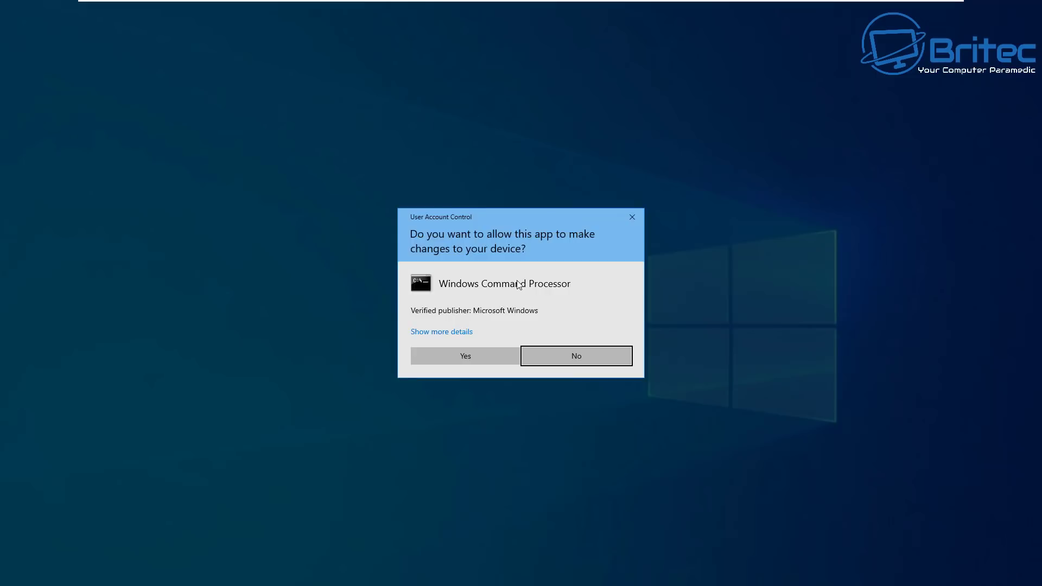
left_click(480, 351)
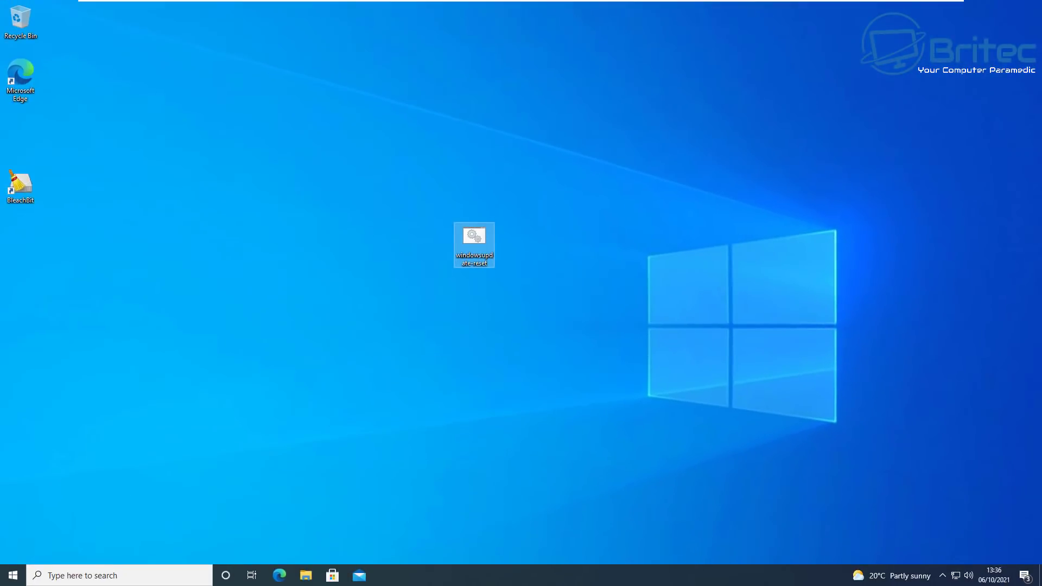
Go to Settings' Update & Security page and start a new check for updates
left_click(13, 575)
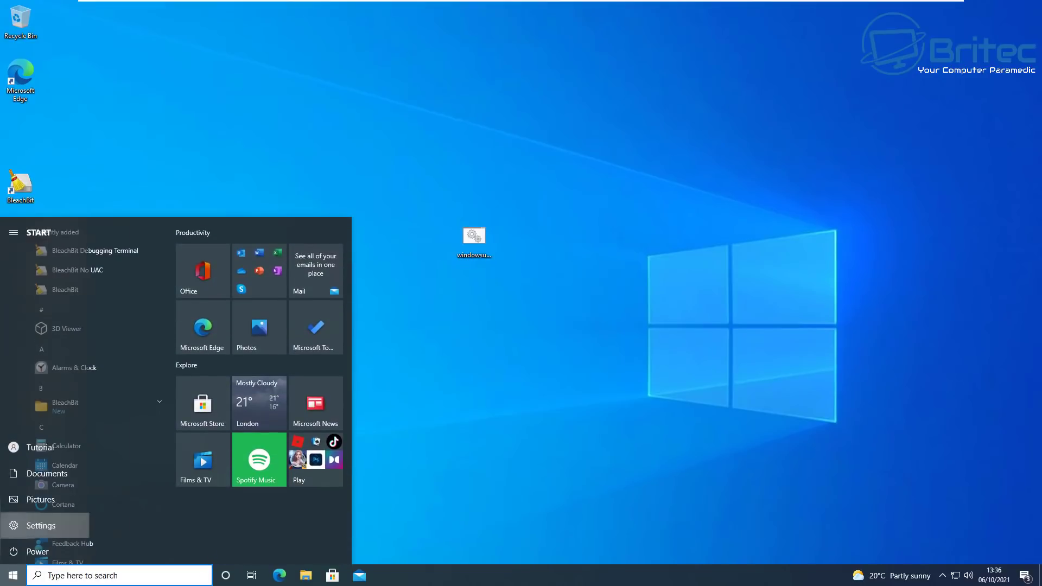
left_click(41, 525)
left_click(518, 296)
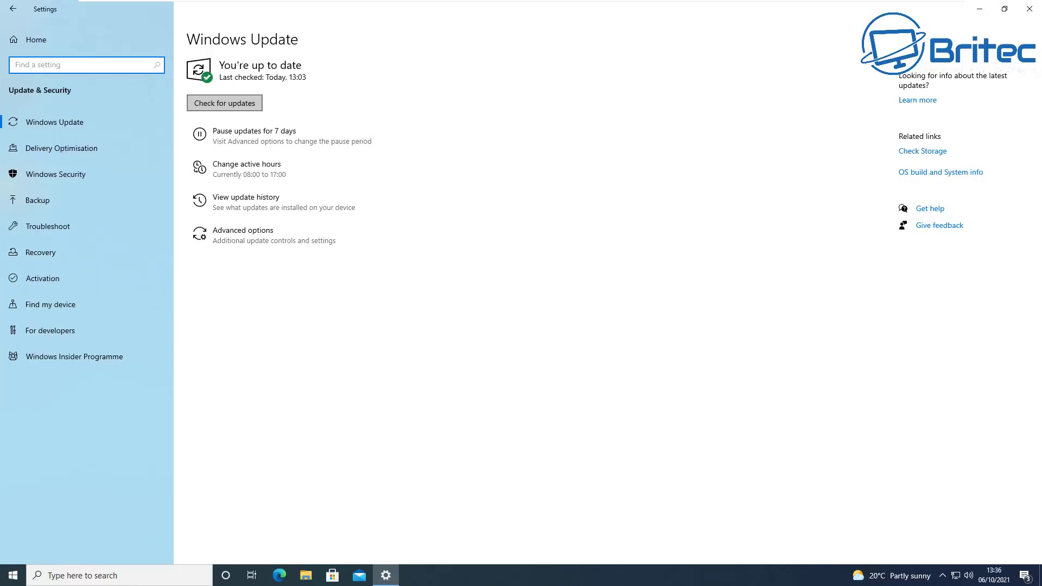
left_click(224, 103)
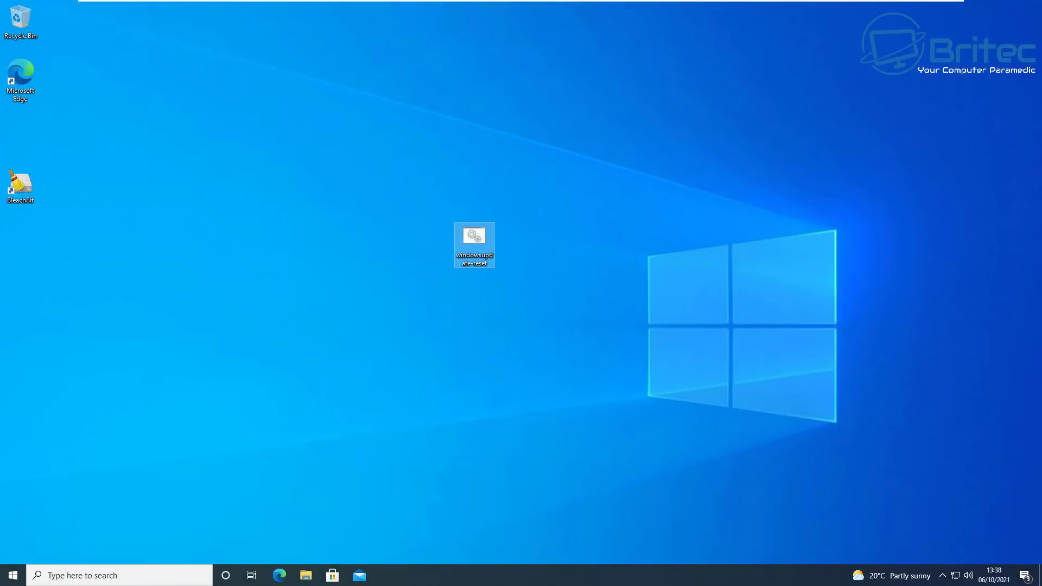
Search for 'services' and launch the Services app
left_click(81, 575)
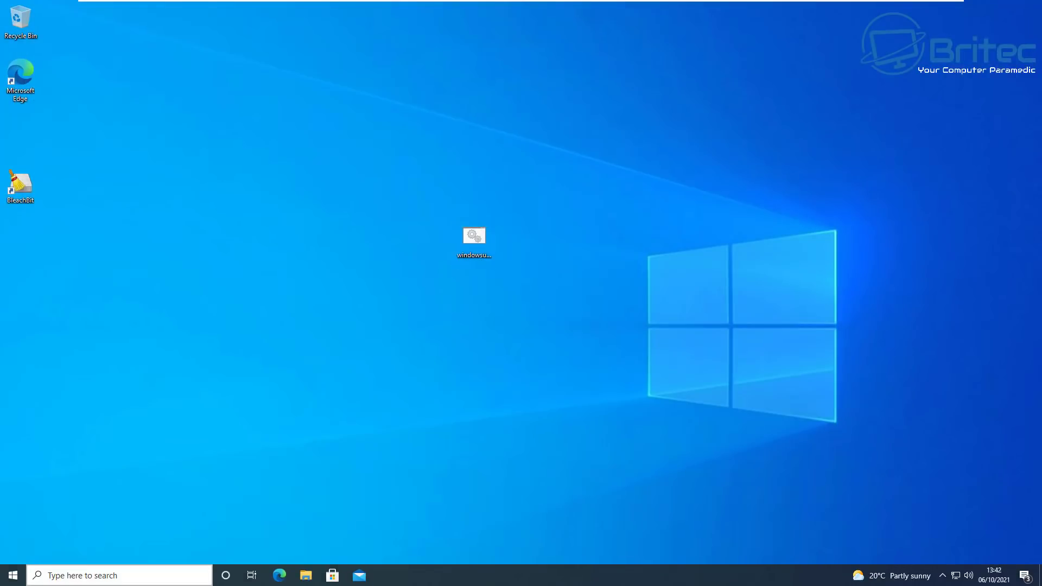
type("serv")
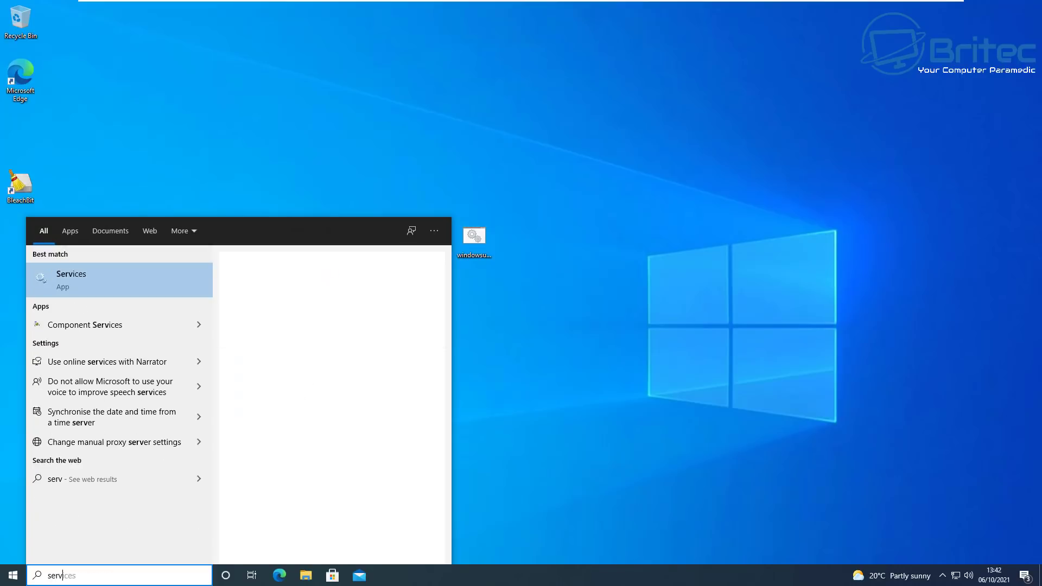
type("ices")
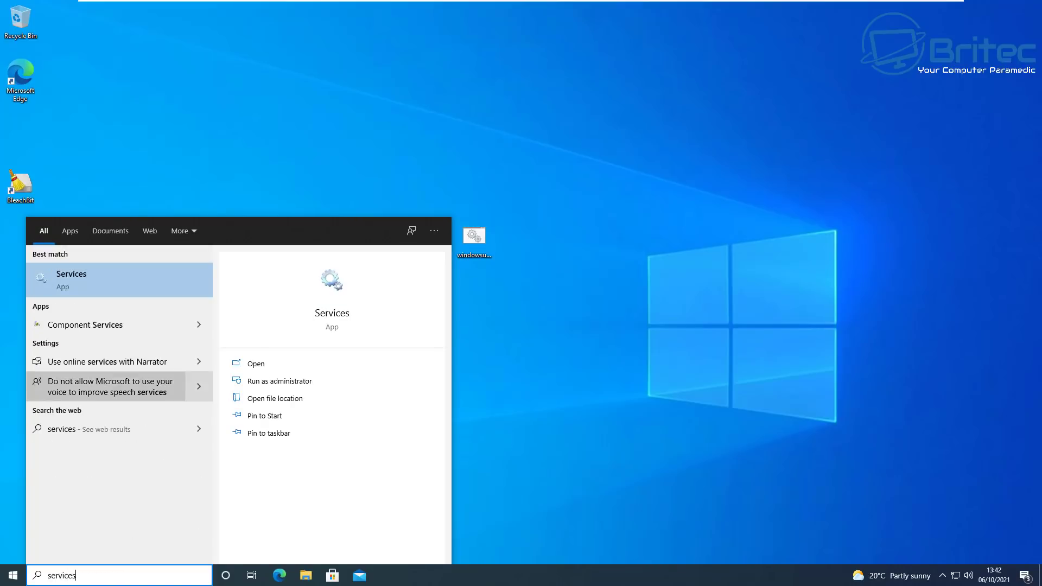
left_click(81, 279)
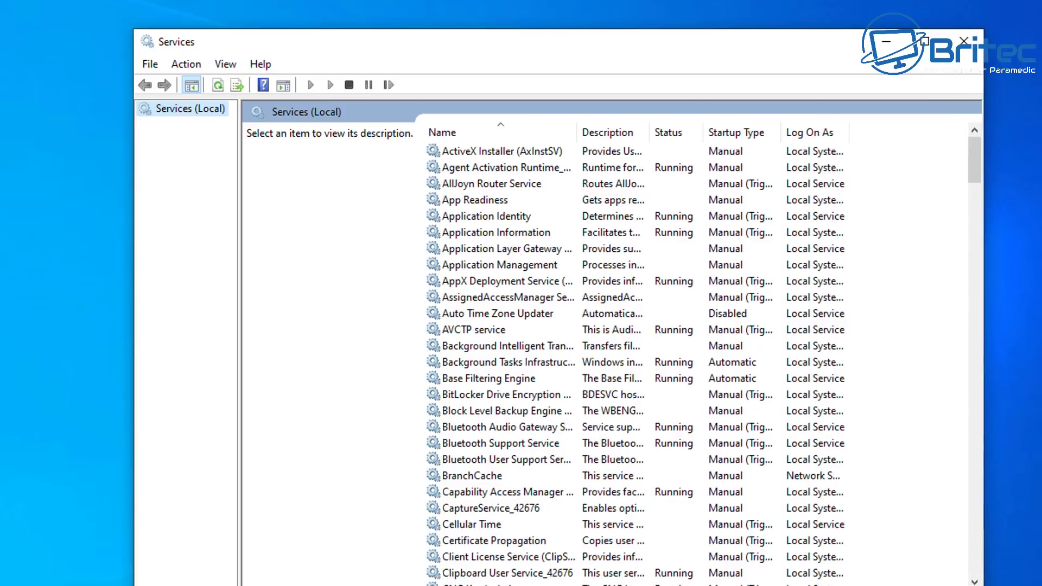
Check the Windows Update service's properties (running, Manual), cancel, and close Services
scroll(597, 353, "down", 20)
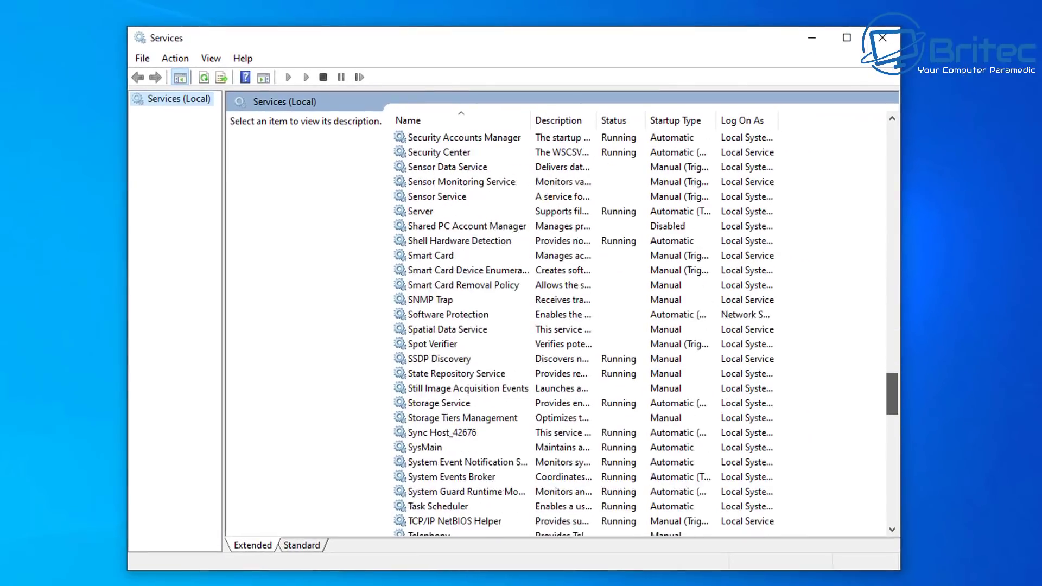
scroll(559, 325, "down", 2)
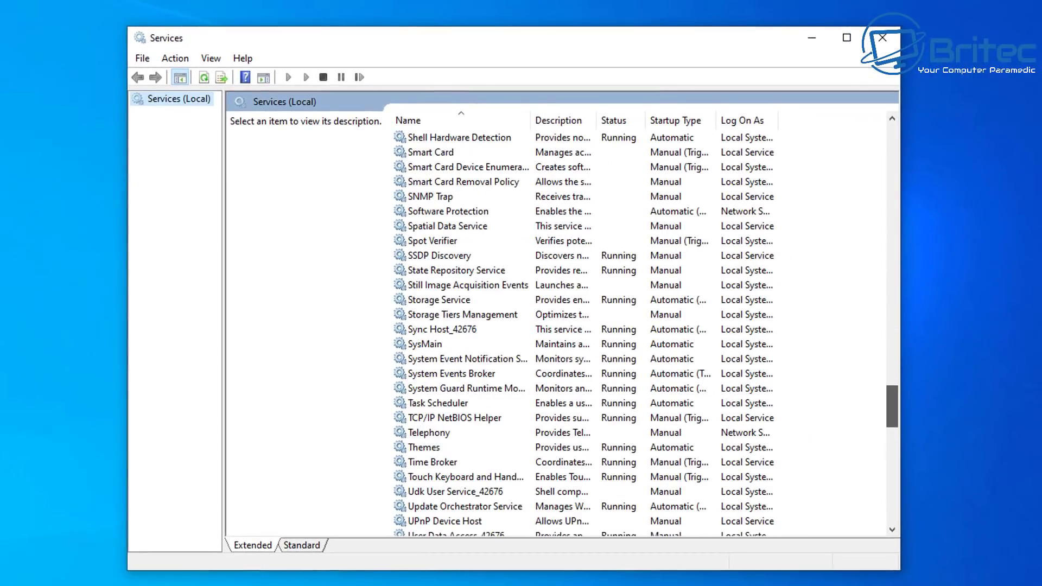
scroll(559, 326, "down", 13)
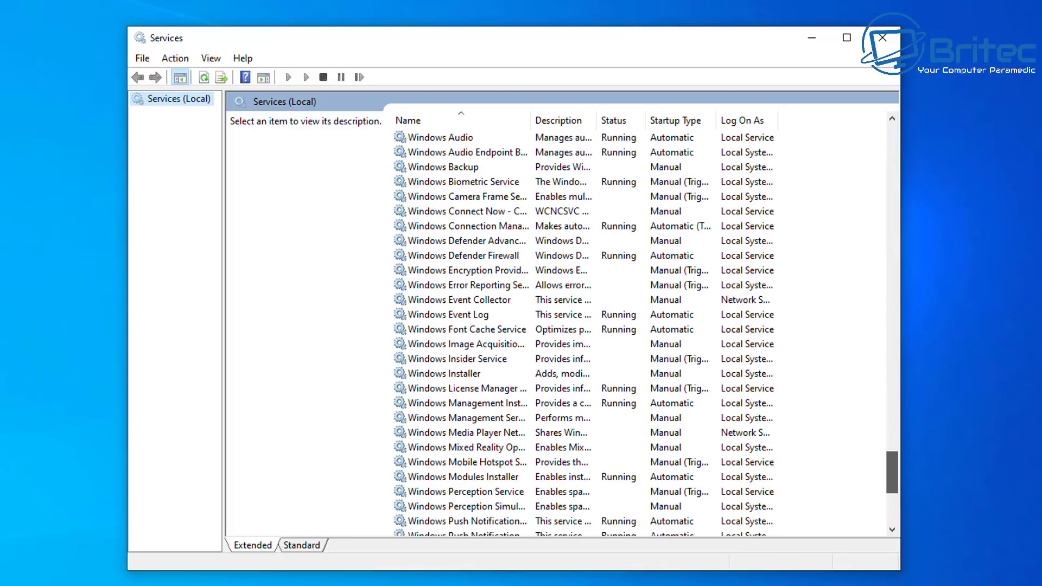
scroll(559, 326, "down", 4)
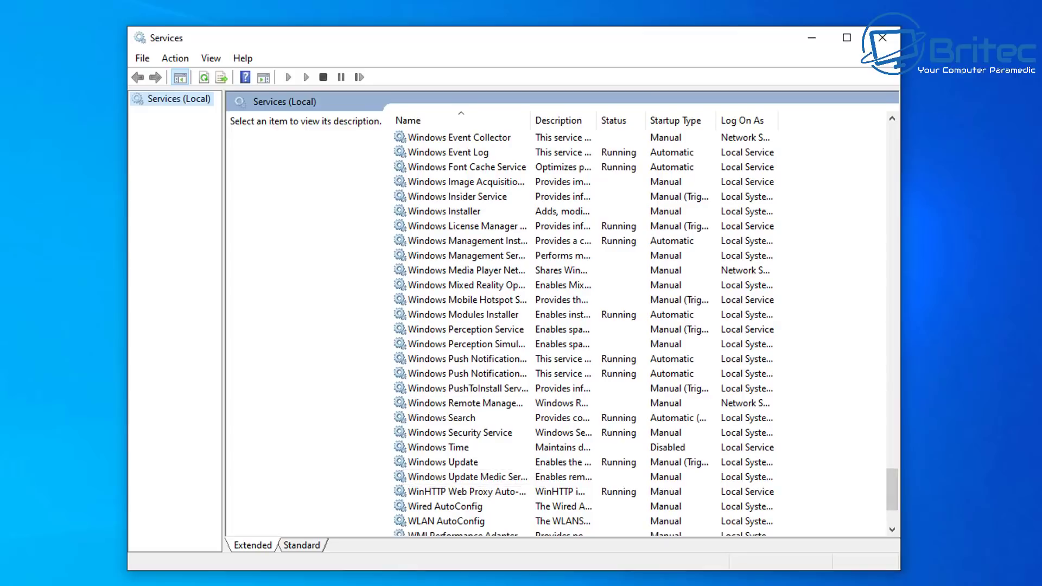
left_click(442, 461)
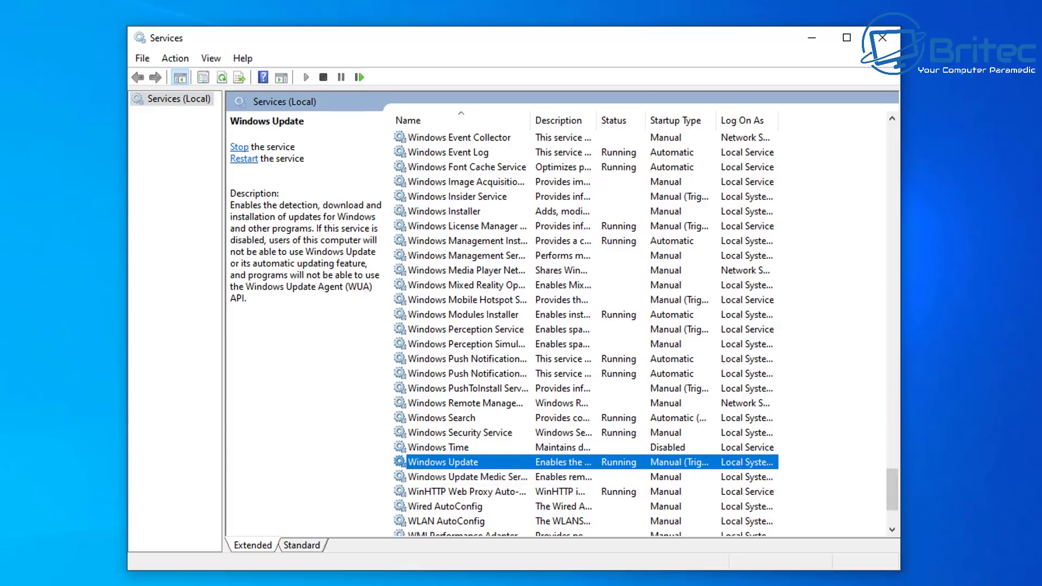
double_click(561, 462)
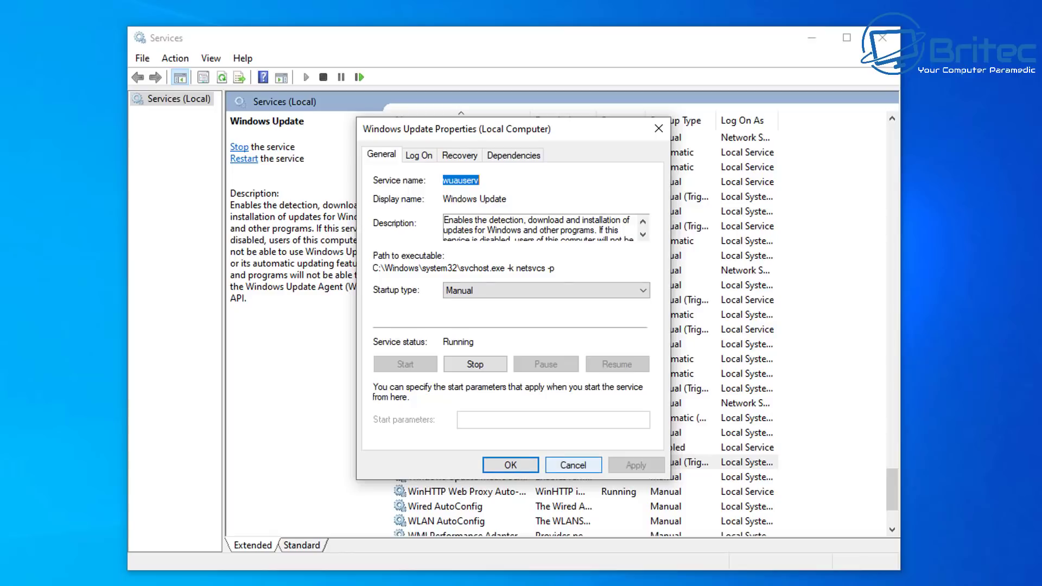
left_click(573, 465)
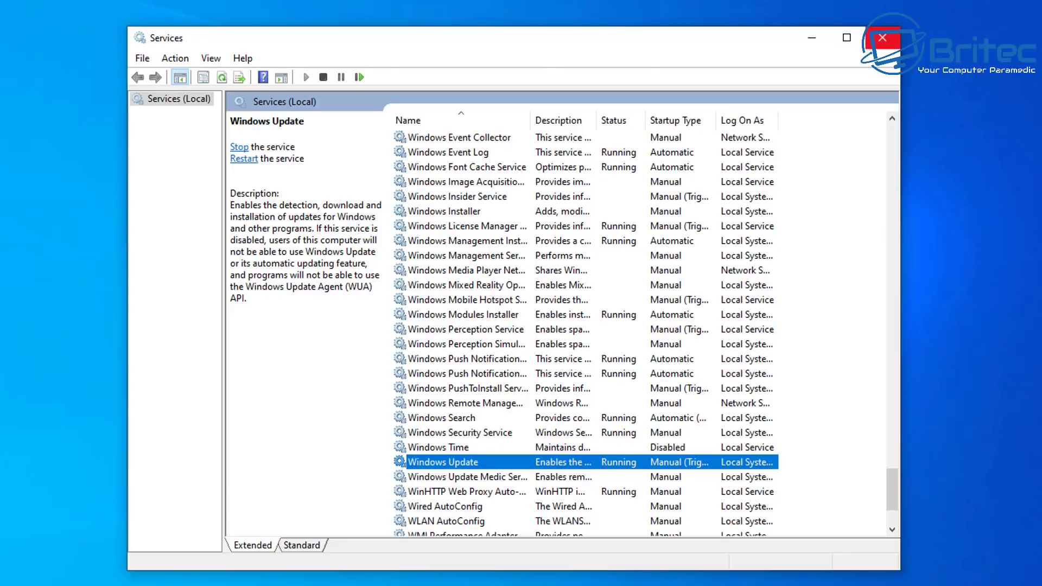
left_click(882, 38)
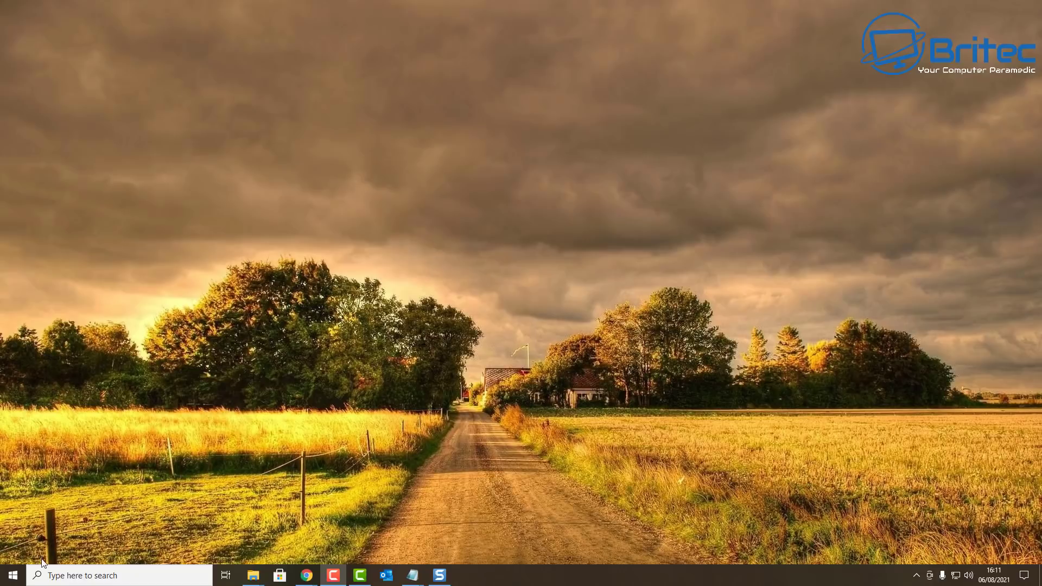
In Update & Security, pause updates for 7 days, extend by 7 more, then resume updates
left_click(13, 575)
left_click(15, 520)
left_click(274, 376)
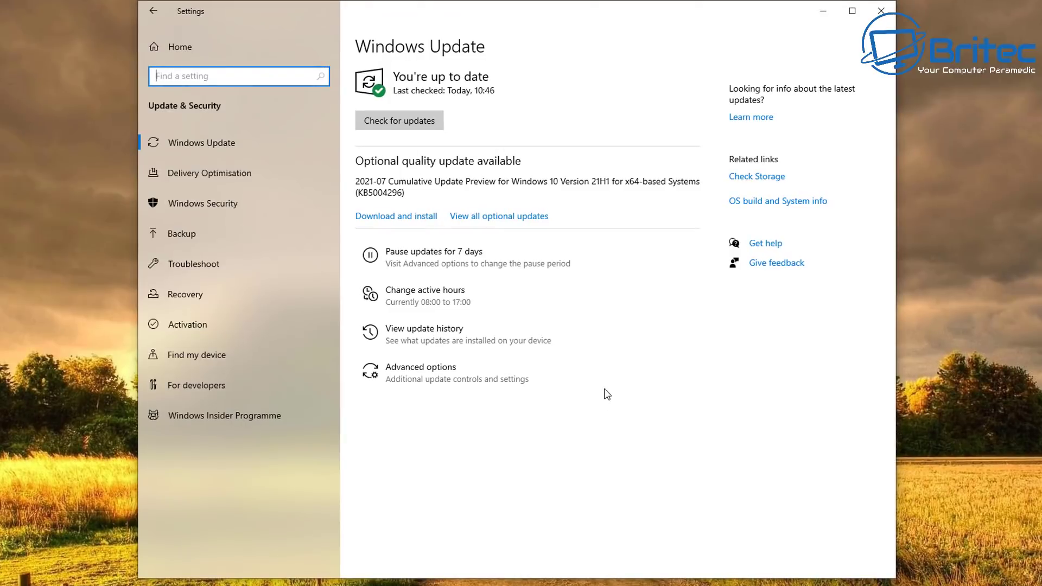
left_click(456, 265)
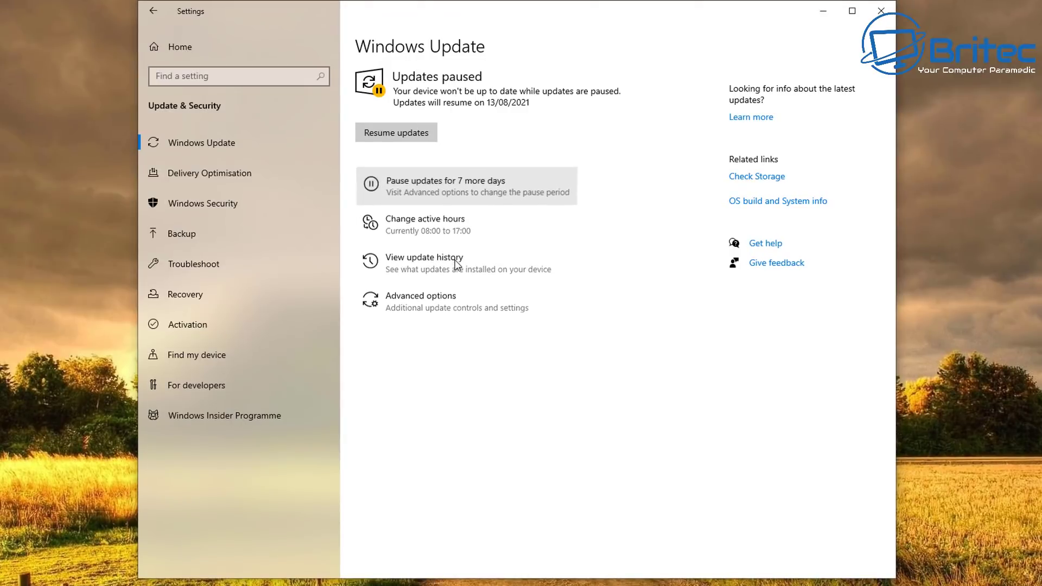
left_click(456, 182)
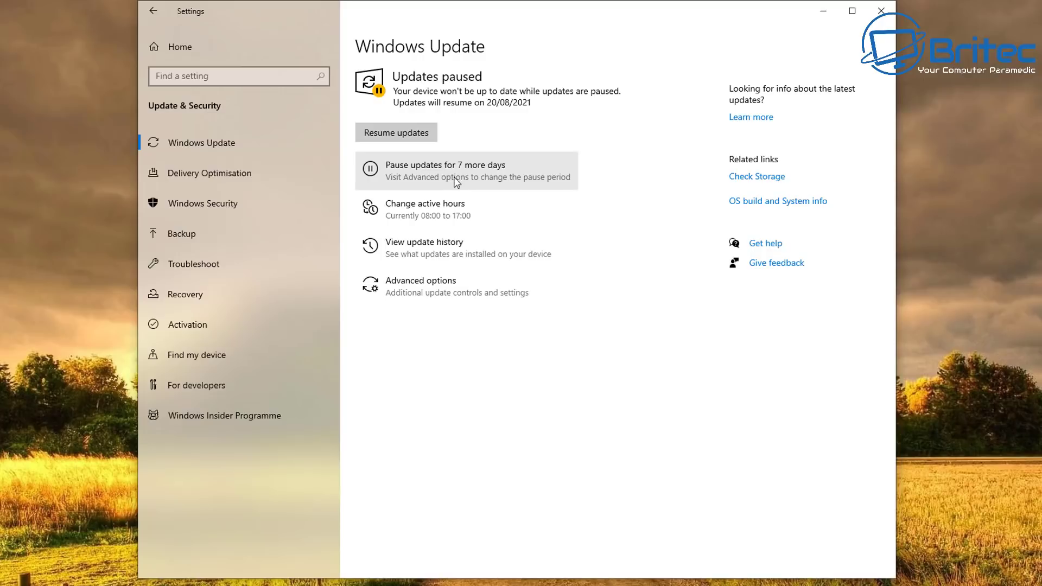
left_click(390, 135)
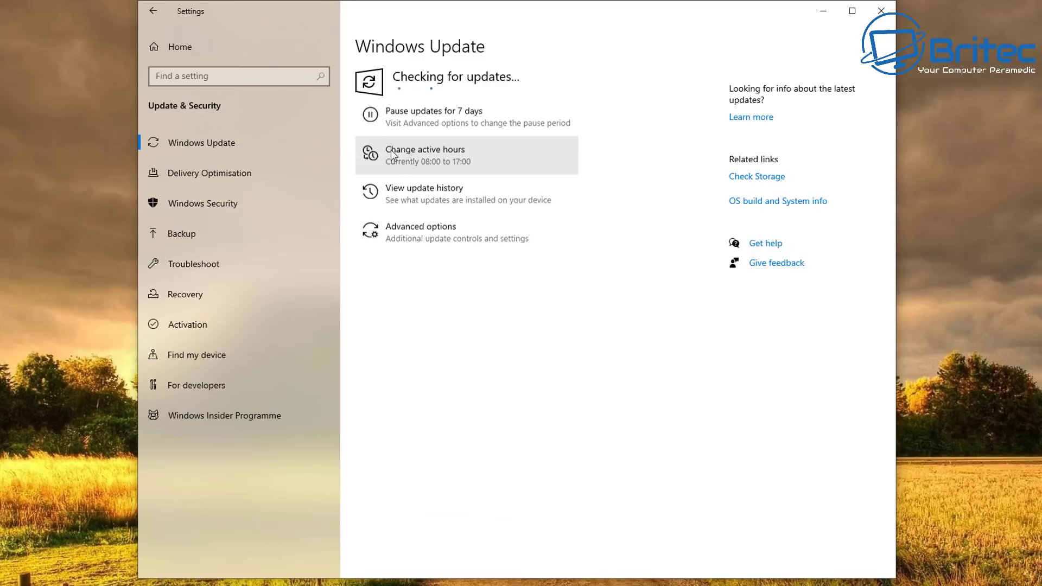
View the Pause until date list in Advanced options without choosing a date
left_click(429, 235)
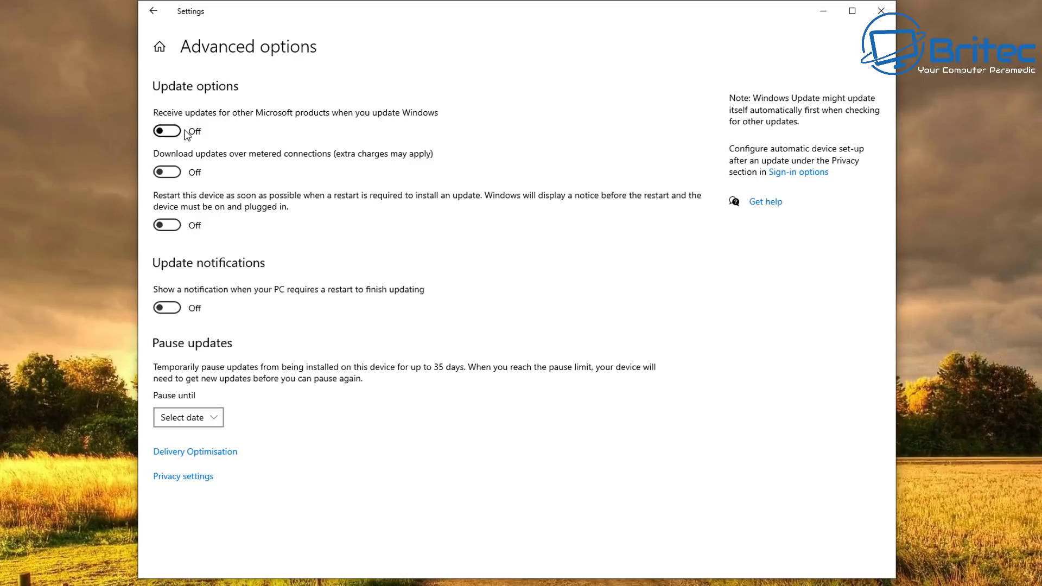
left_click(211, 424)
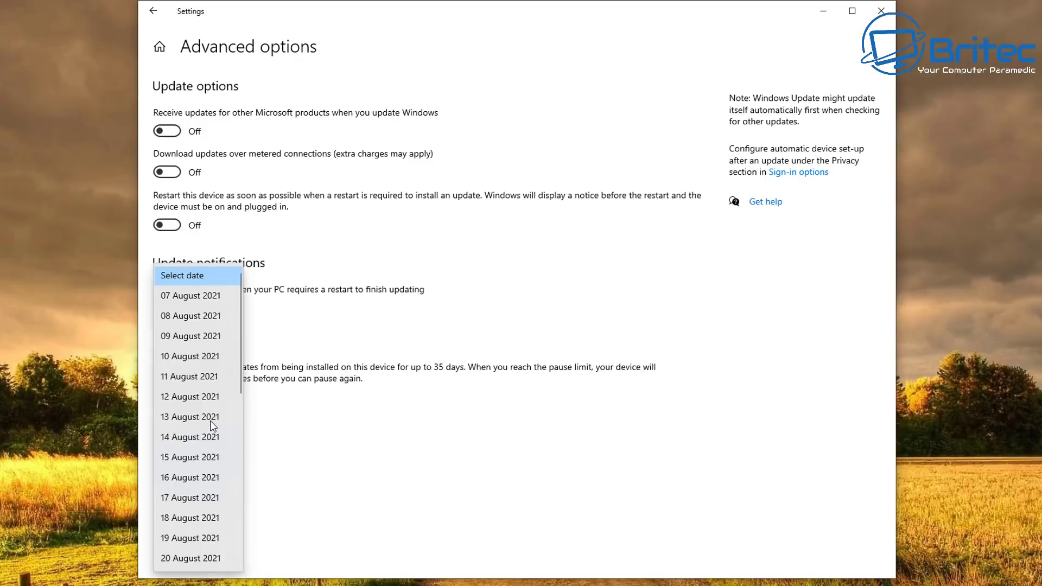
left_click(310, 420)
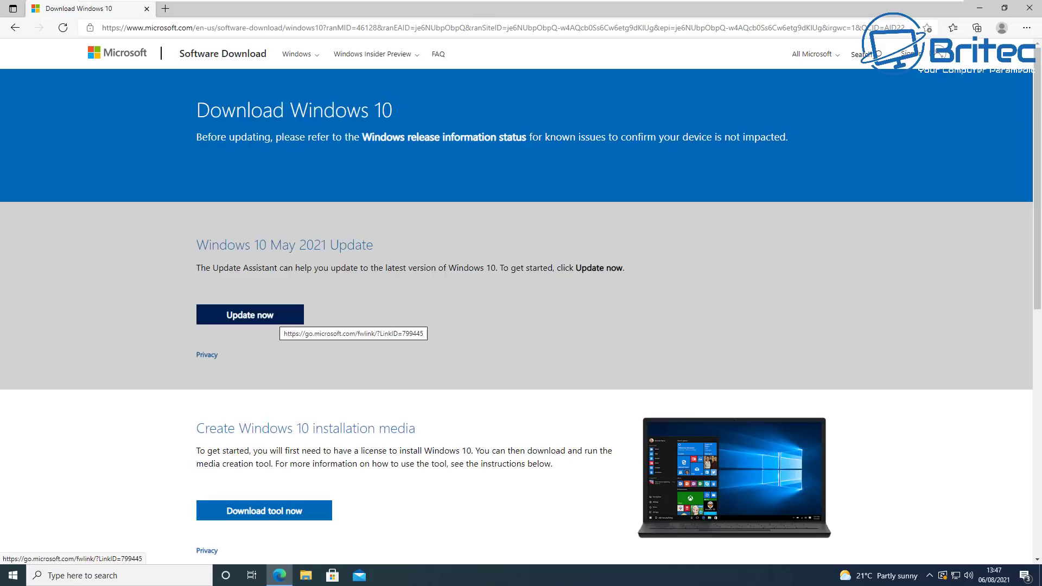
Download and run the Windows10Upgrade Update Assistant as administrator, then minimise the browser
left_click(278, 318)
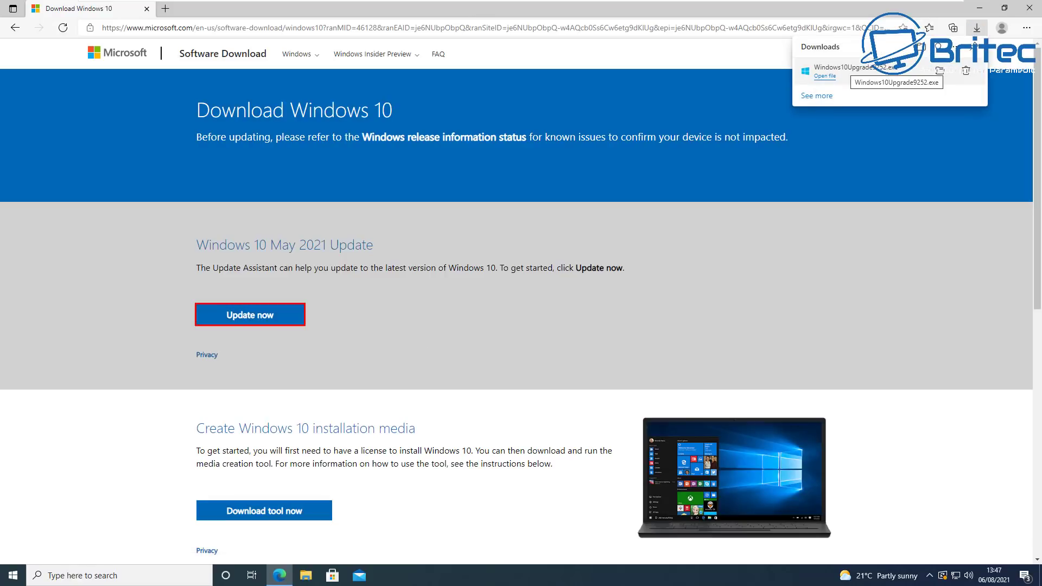
left_click(879, 71)
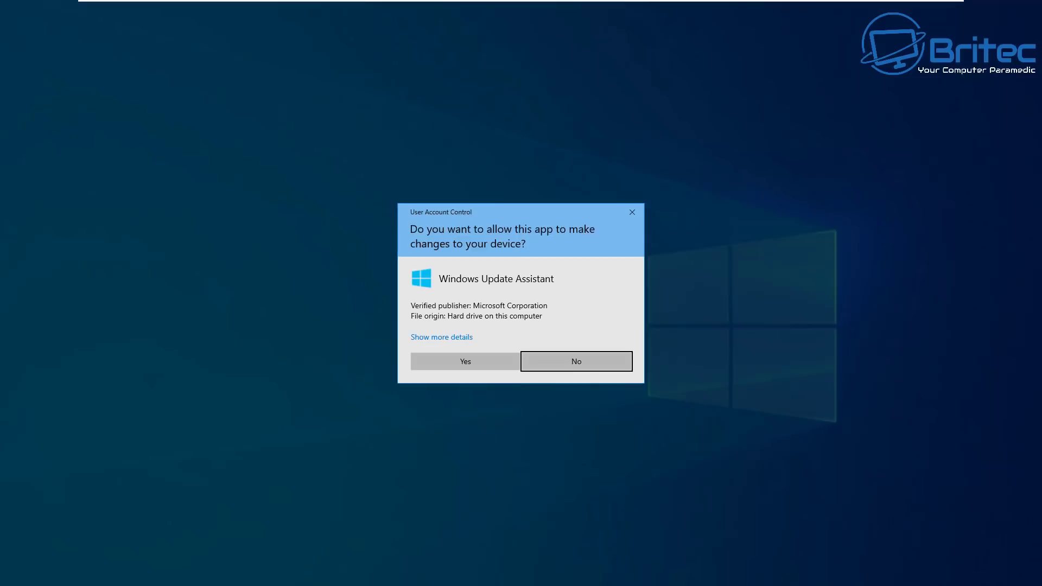
left_click(465, 360)
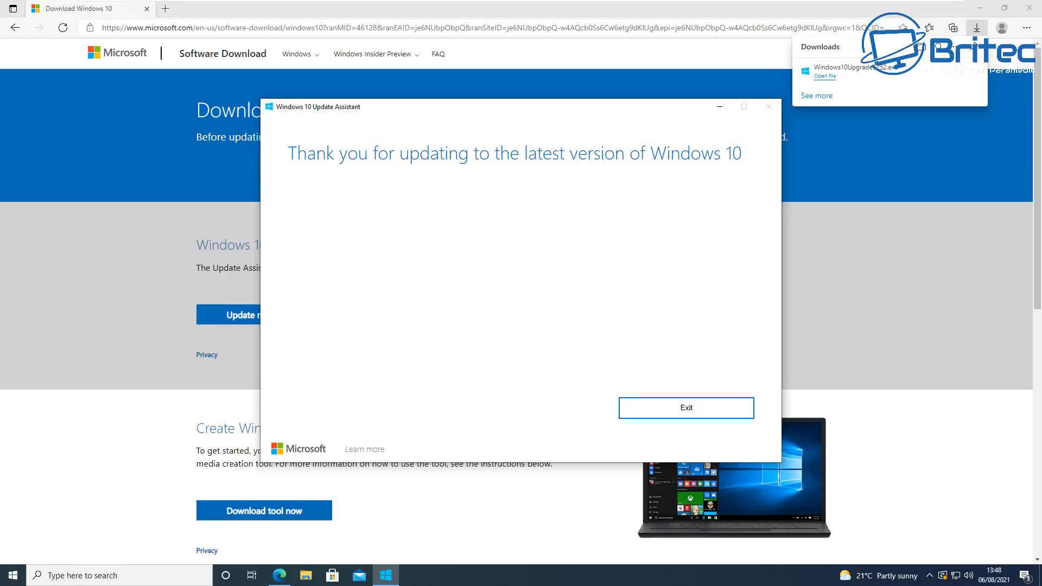
key("super+d")
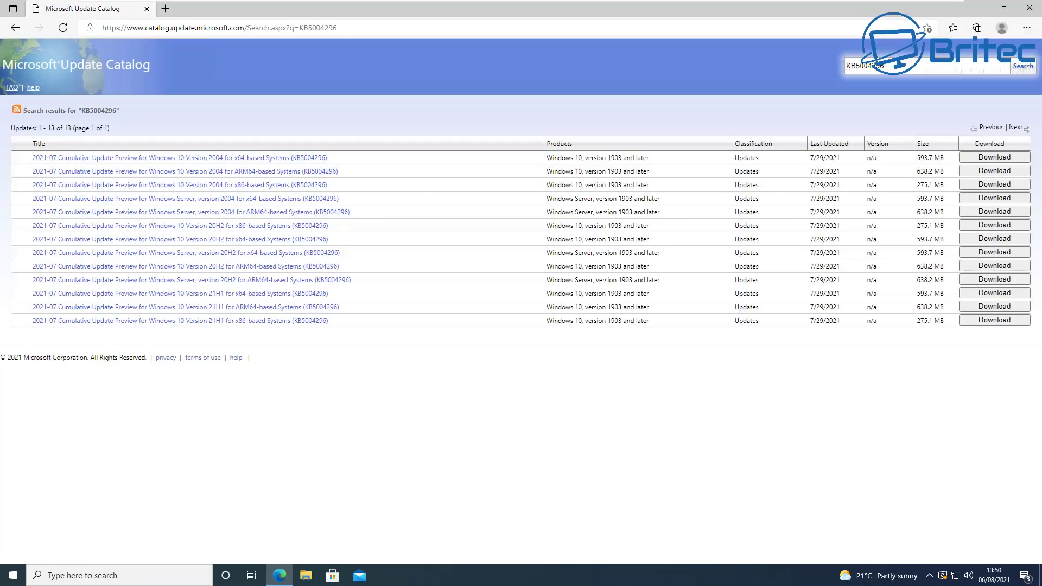
Clear the KB5004296 search term from the Update Catalog search box
key("ctrl+a")
key("BackSpace")
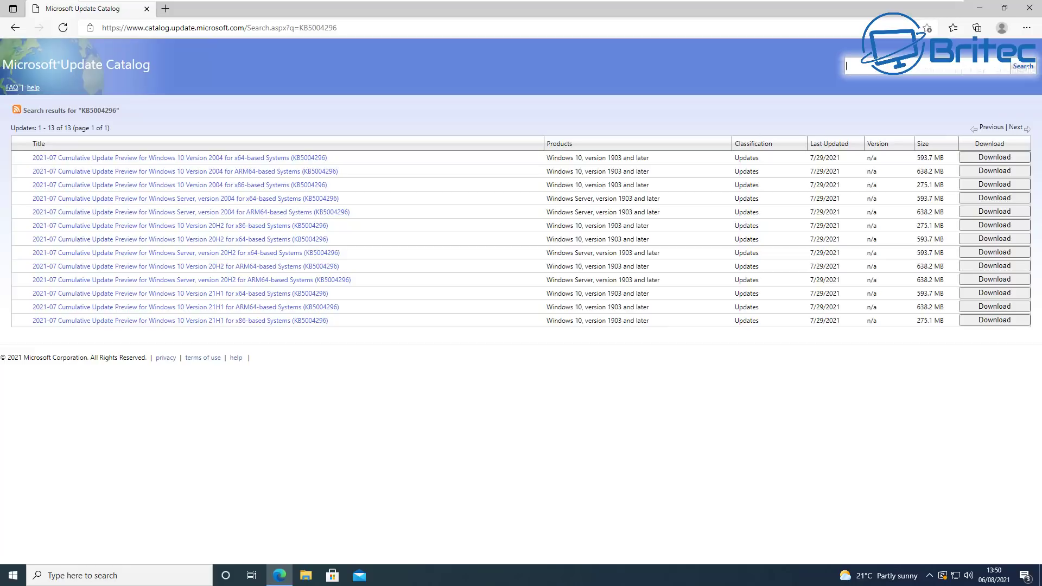